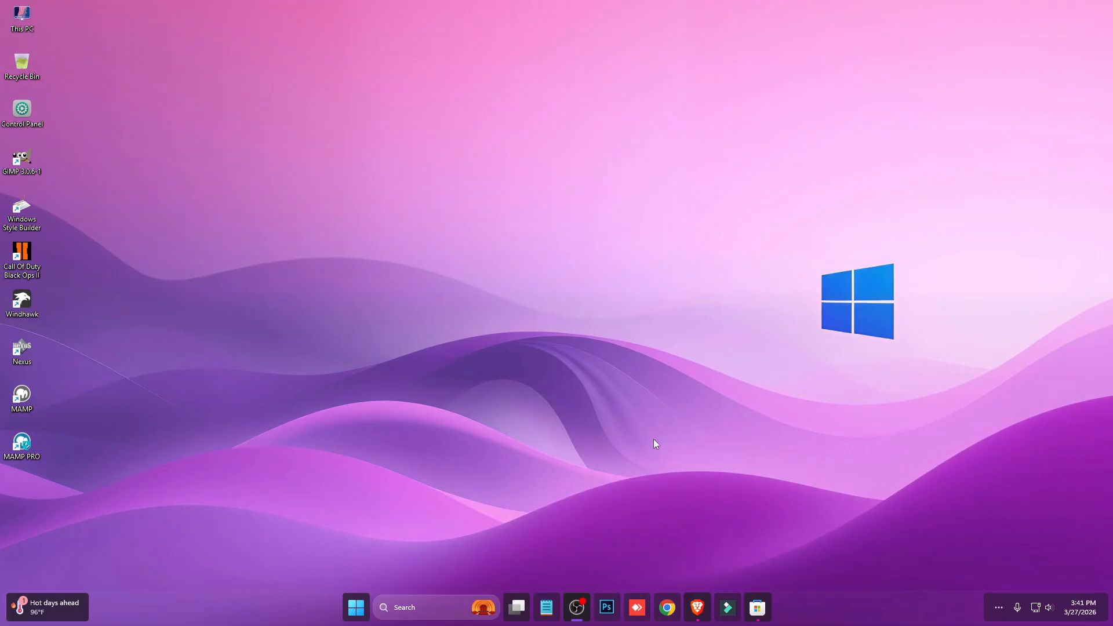
# - Download the Azure Blade Live Wallpaper from its MoeWalls page in the Brave browser, then close the download dialog and browser
pyautogui.click(695, 603)
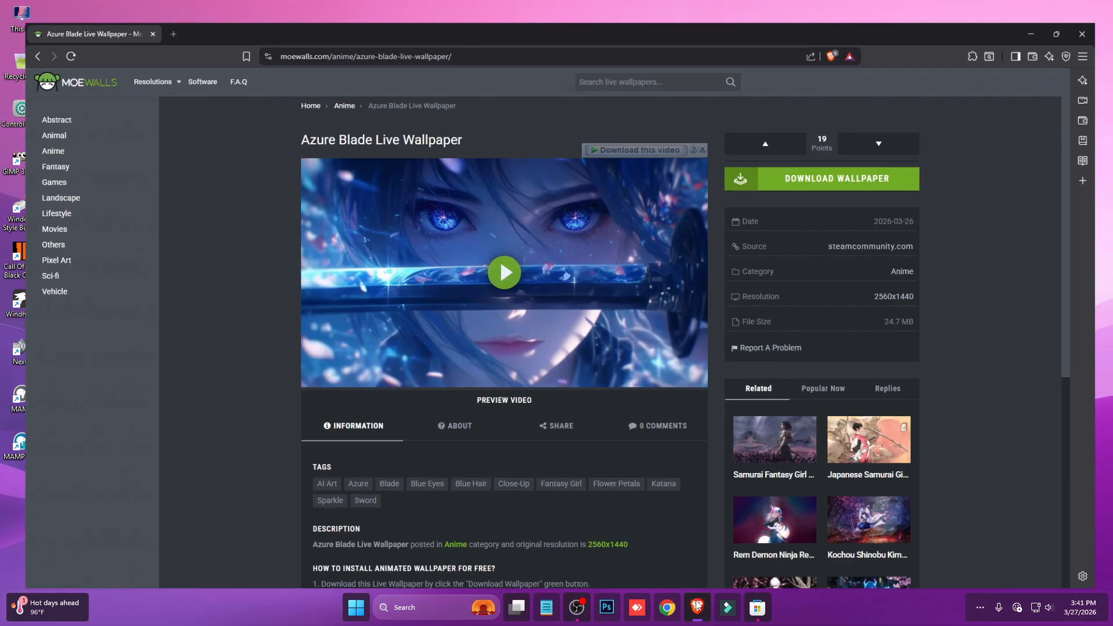
pyautogui.click(854, 168)
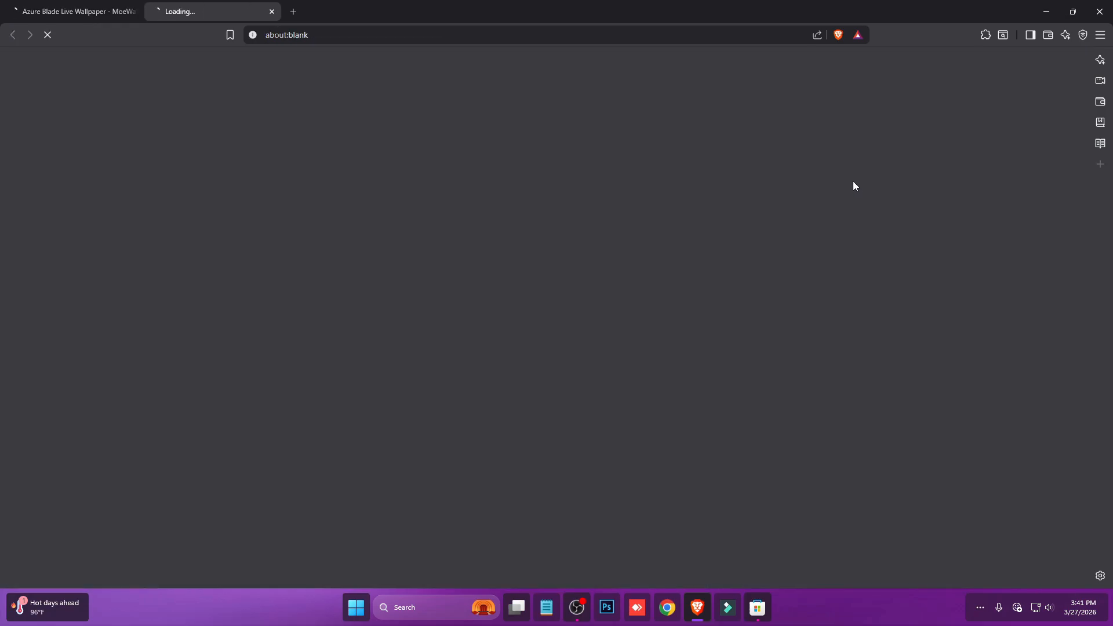
pyautogui.click(573, 351)
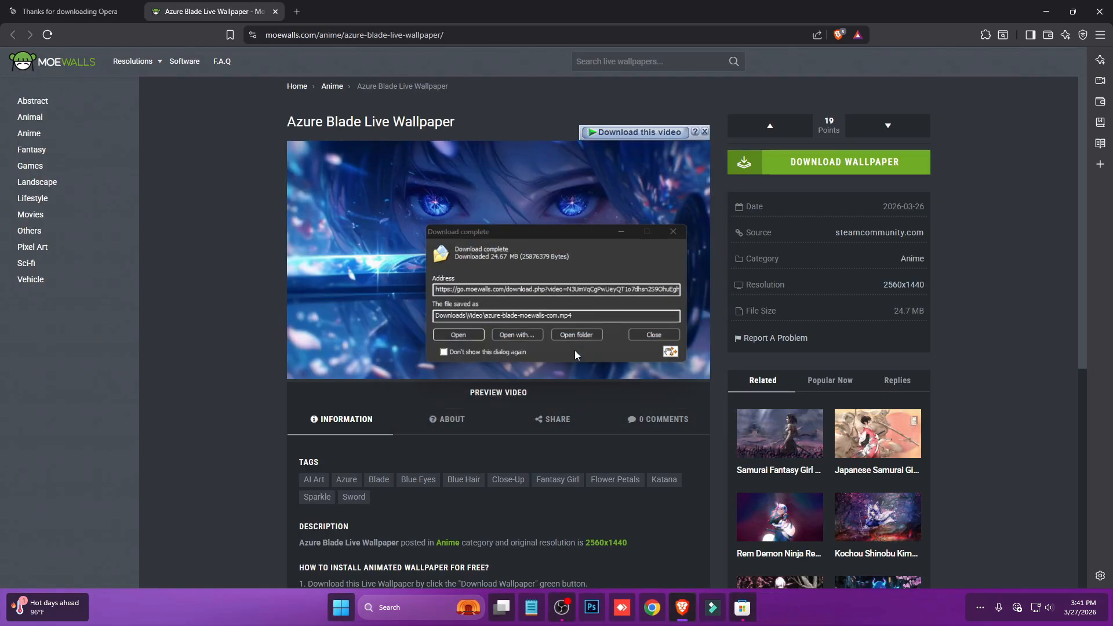
pyautogui.click(643, 352)
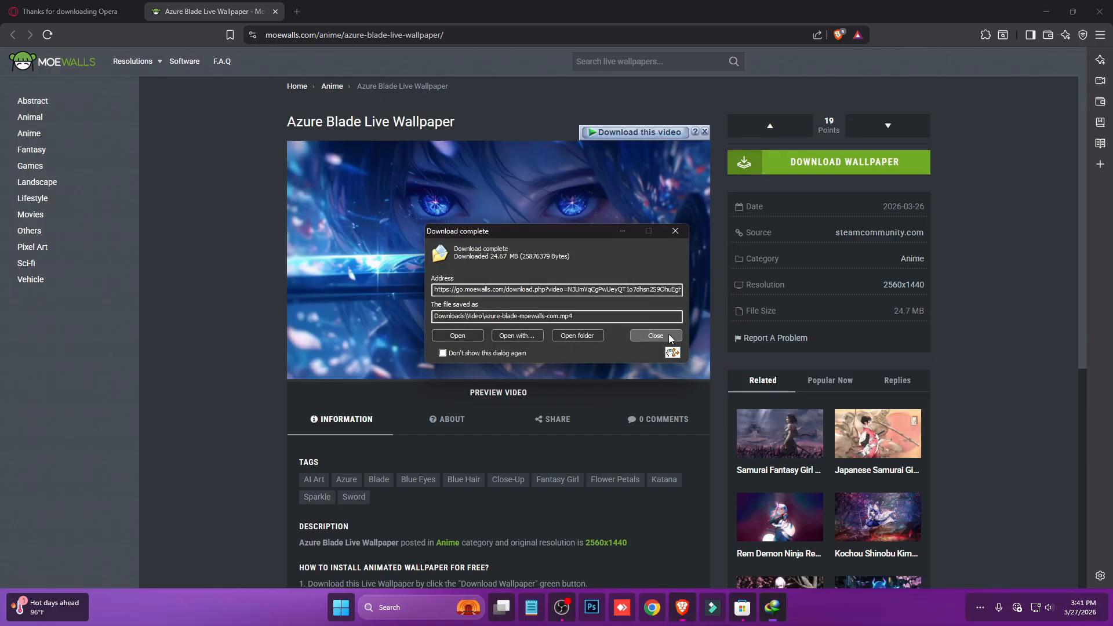
pyautogui.click(668, 336)
pyautogui.click(1100, 11)
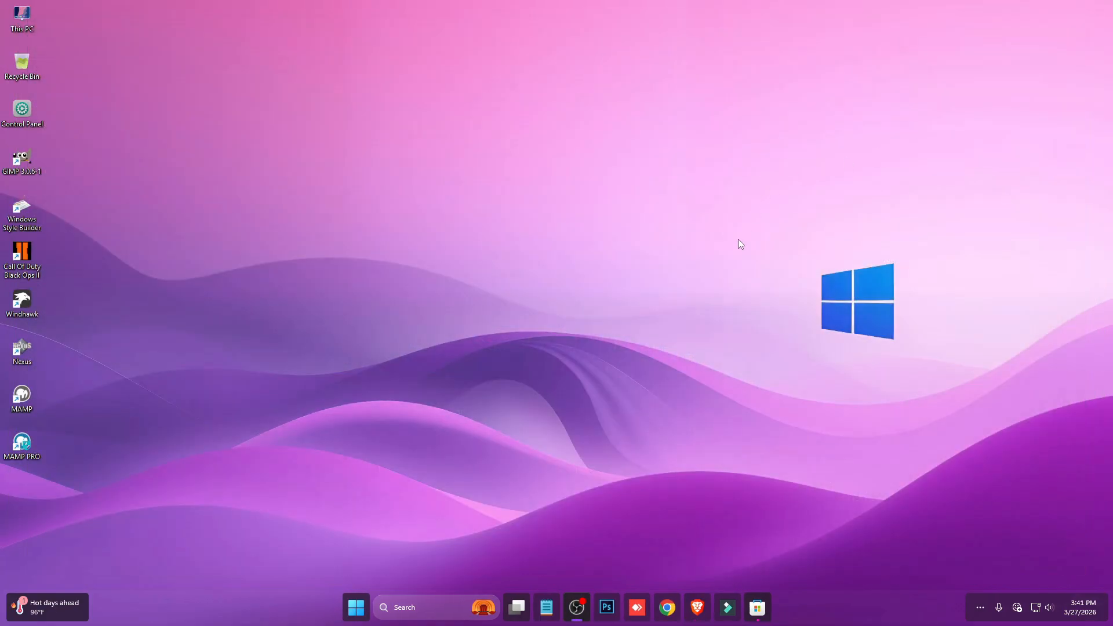
# - Get Lively Wallpaper from the Microsoft Store, launch it and close the store
pyautogui.click(757, 615)
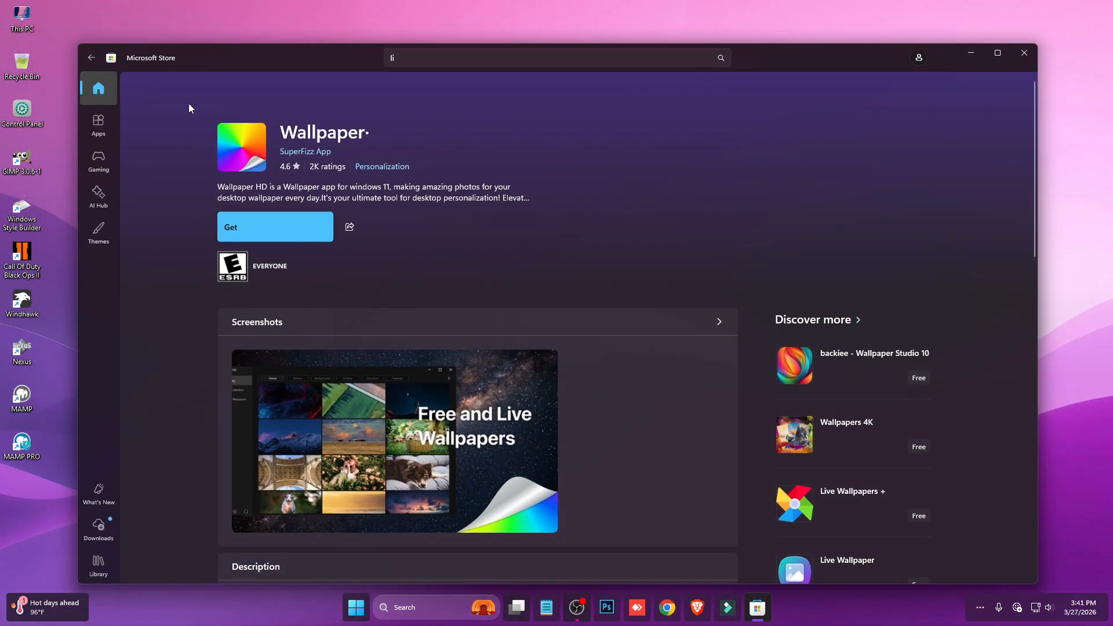
pyautogui.click(458, 187)
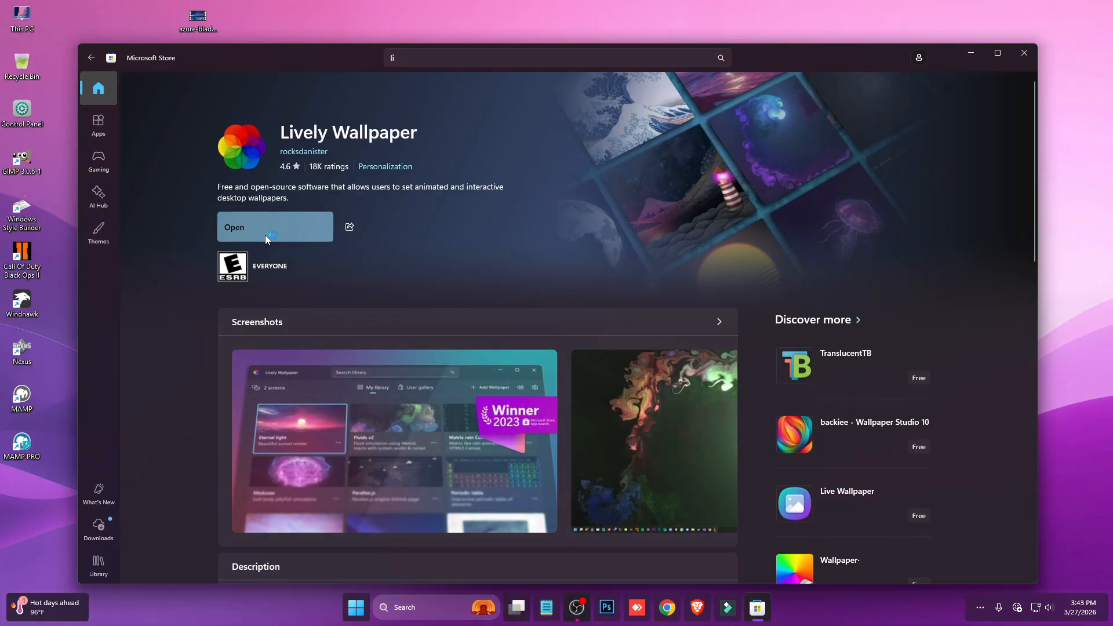
pyautogui.click(1026, 54)
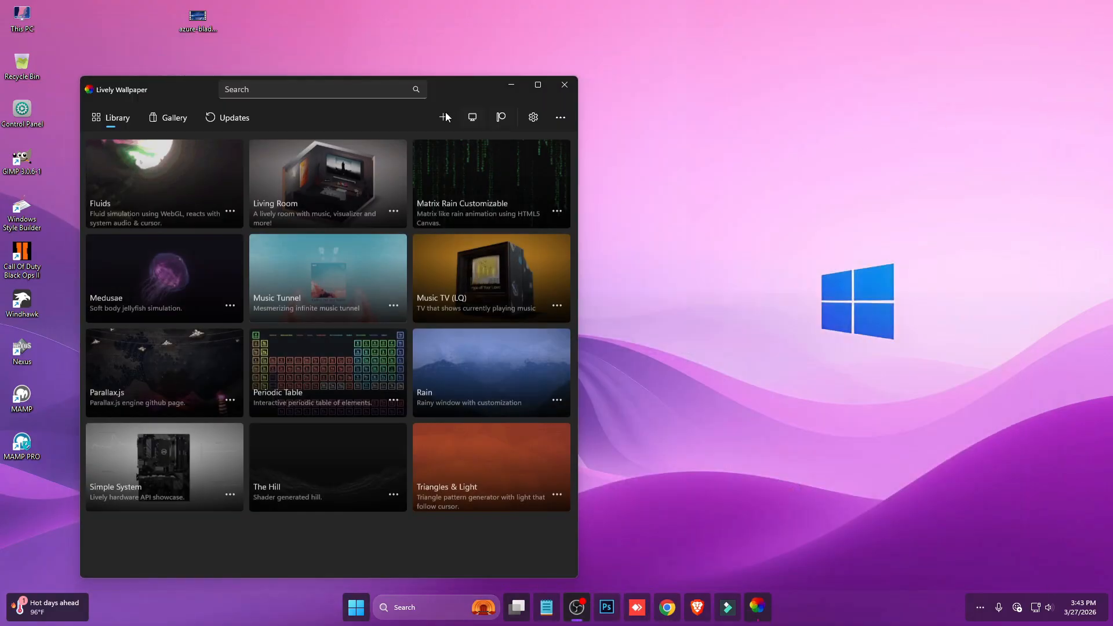
# - Add the azure-blade video from the desktop as a wallpaper in Lively Wallpaper and close its window to the system tray
pyautogui.moveTo(451, 86); pyautogui.dragTo(633, 90)
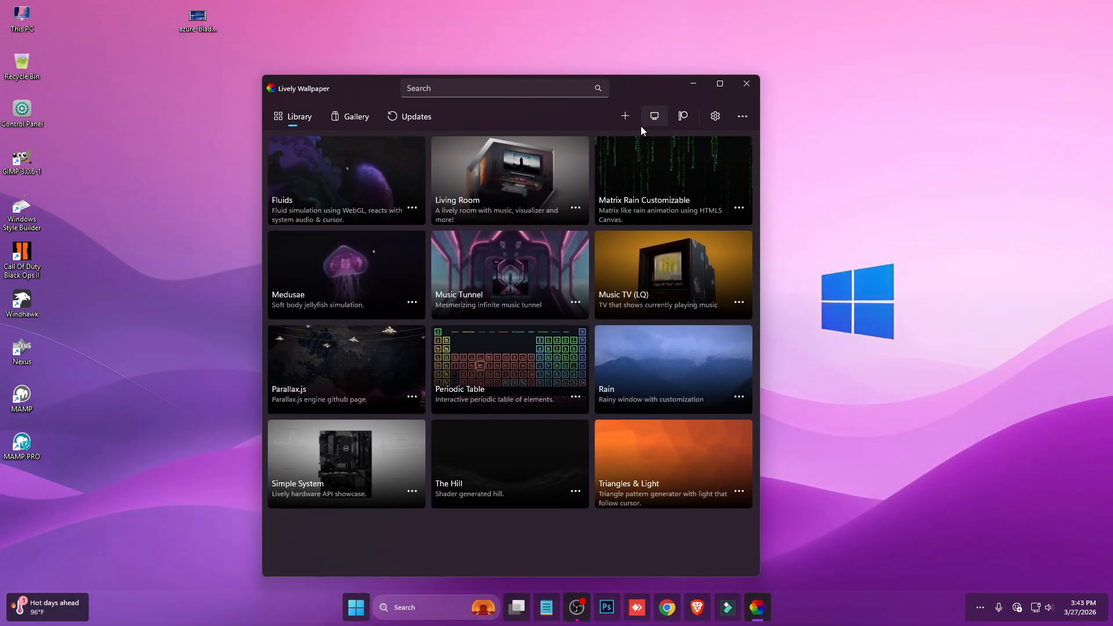
pyautogui.click(626, 115)
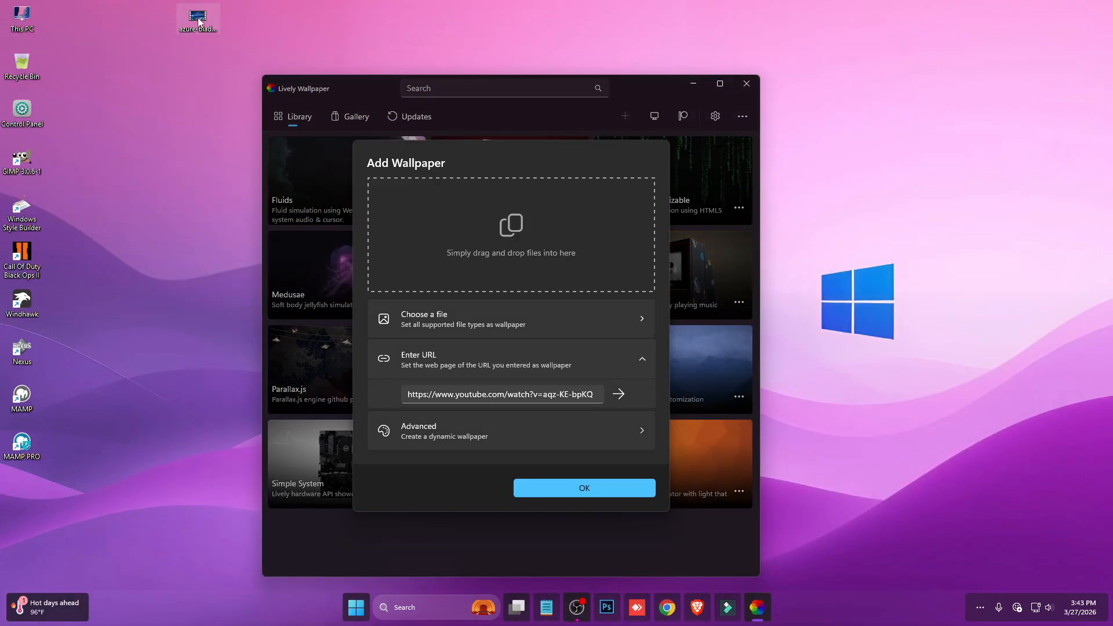
pyautogui.moveTo(478, 285); pyautogui.dragTo(531, 248)
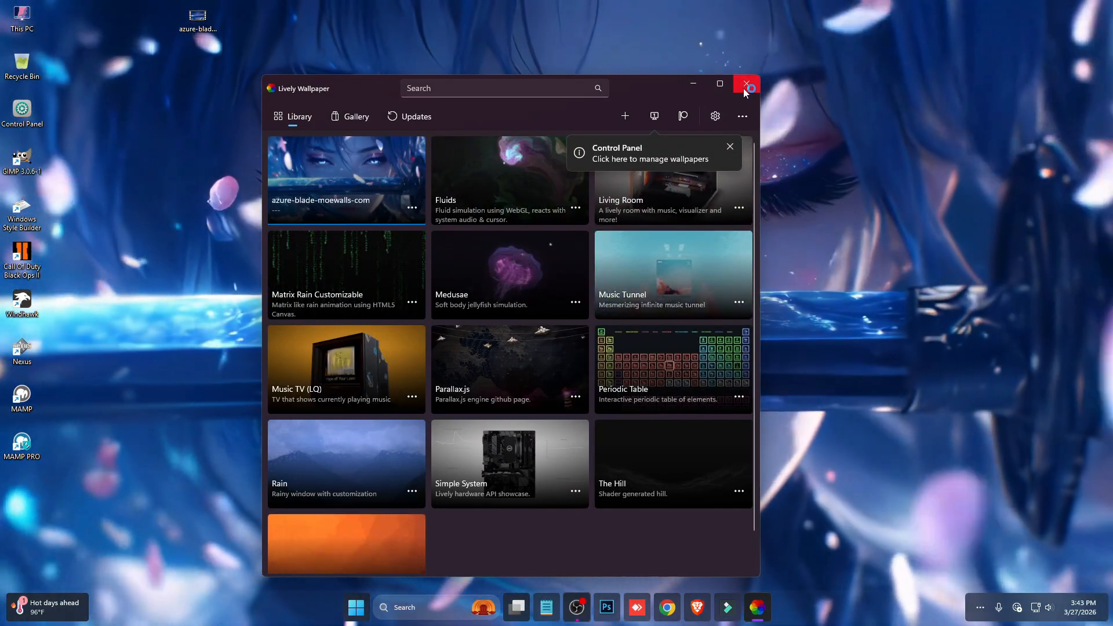
pyautogui.click(745, 85)
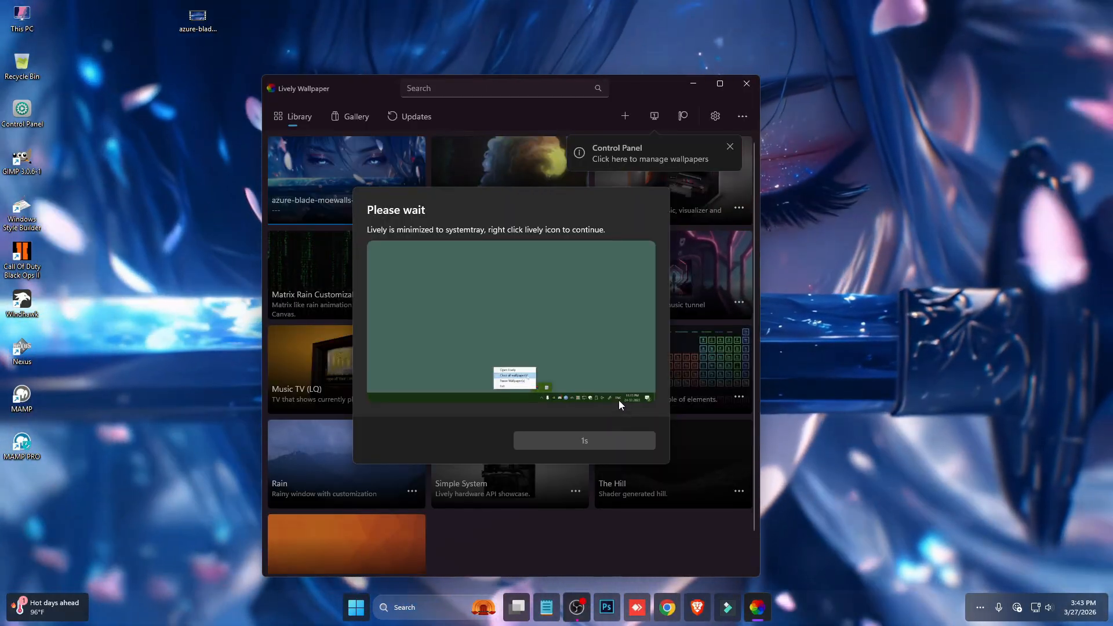
pyautogui.click(604, 441)
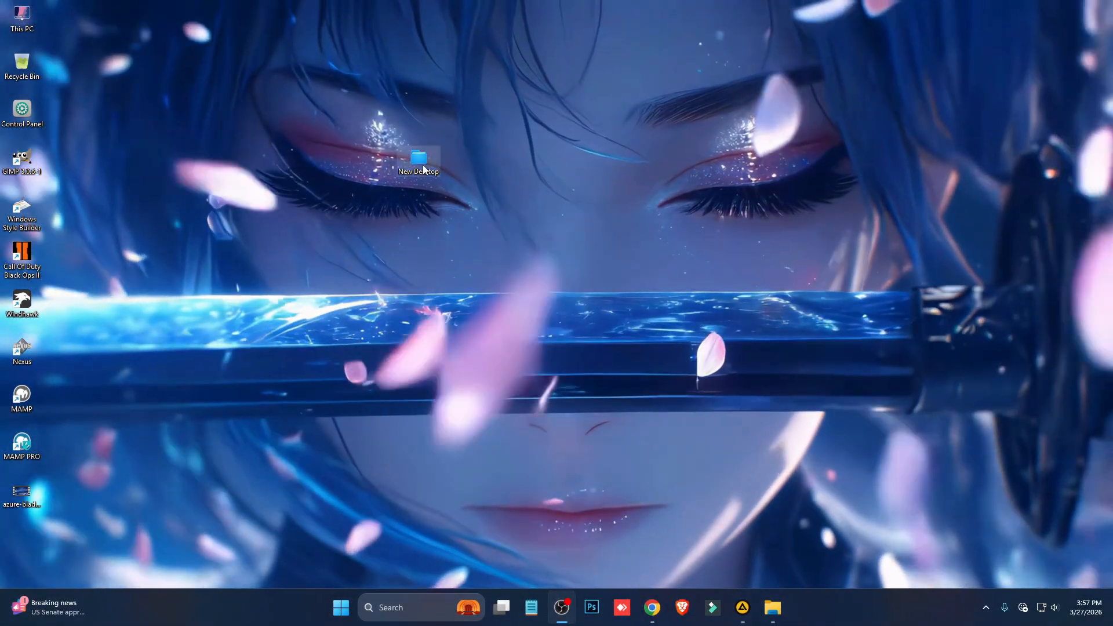
# - Install Rainmeter-4.5.23 from the New Desktop folder and unload the default illustro skins from the desktop
pyautogui.doubleClick(427, 164)
pyautogui.doubleClick(238, 322)
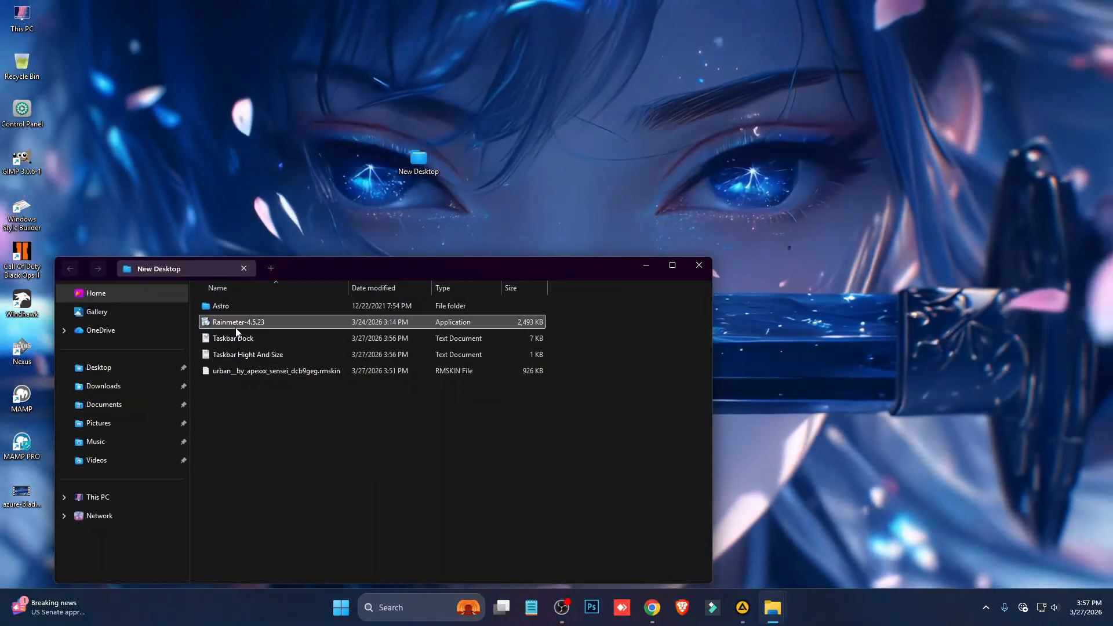
pyautogui.click(557, 327)
pyautogui.click(621, 392)
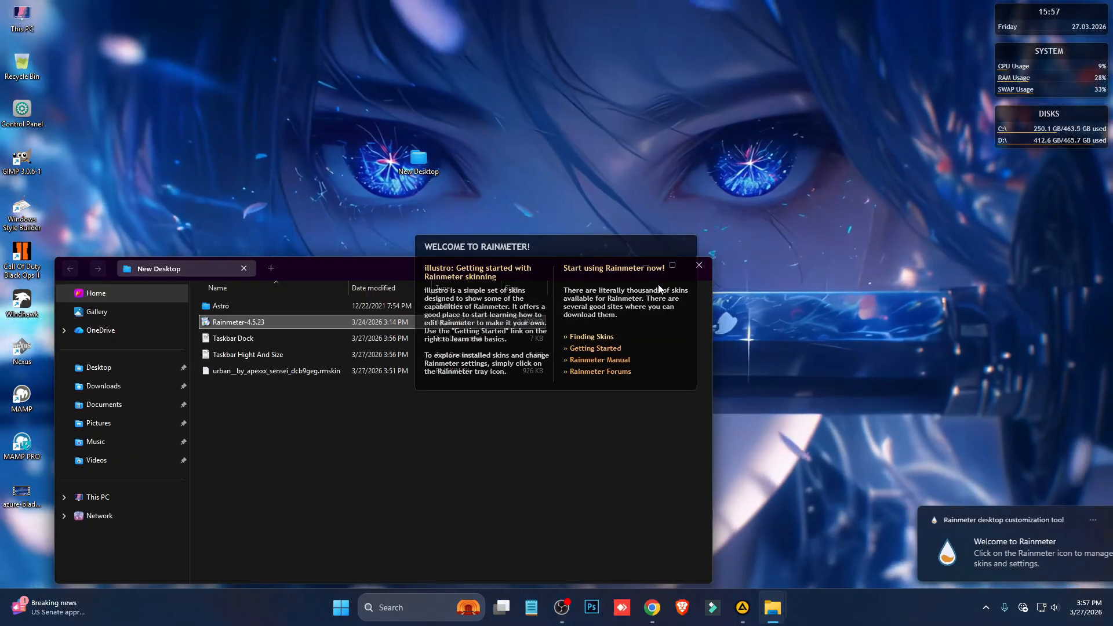
pyautogui.rightClick(660, 276)
pyautogui.click(703, 411)
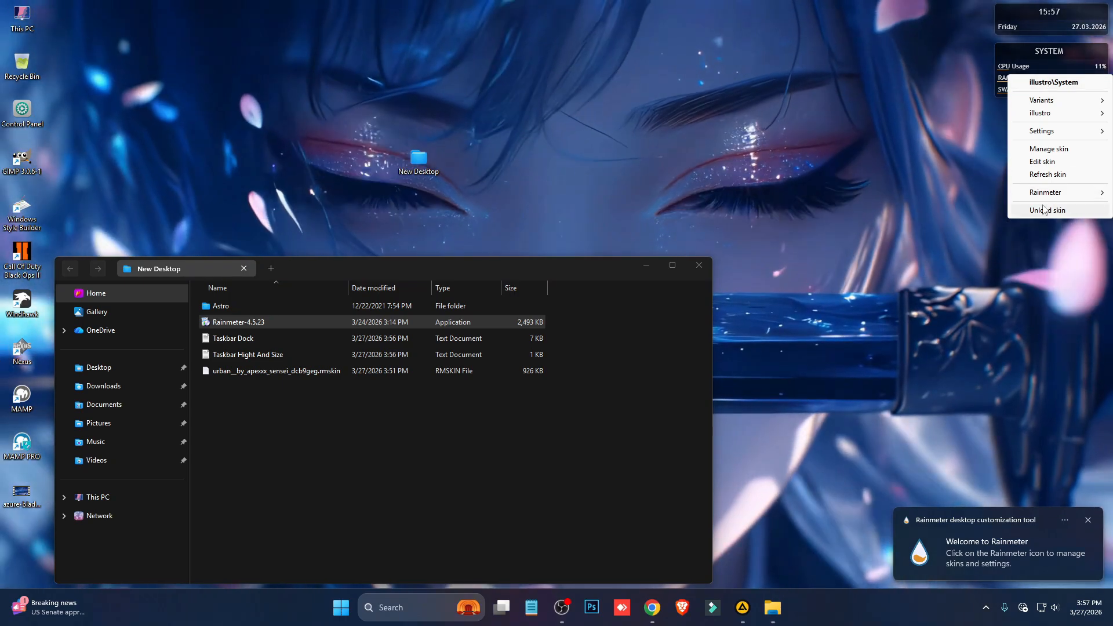
# - Install the Urban skin package with its included layout applied, and close the skin's settings window
pyautogui.click(493, 373)
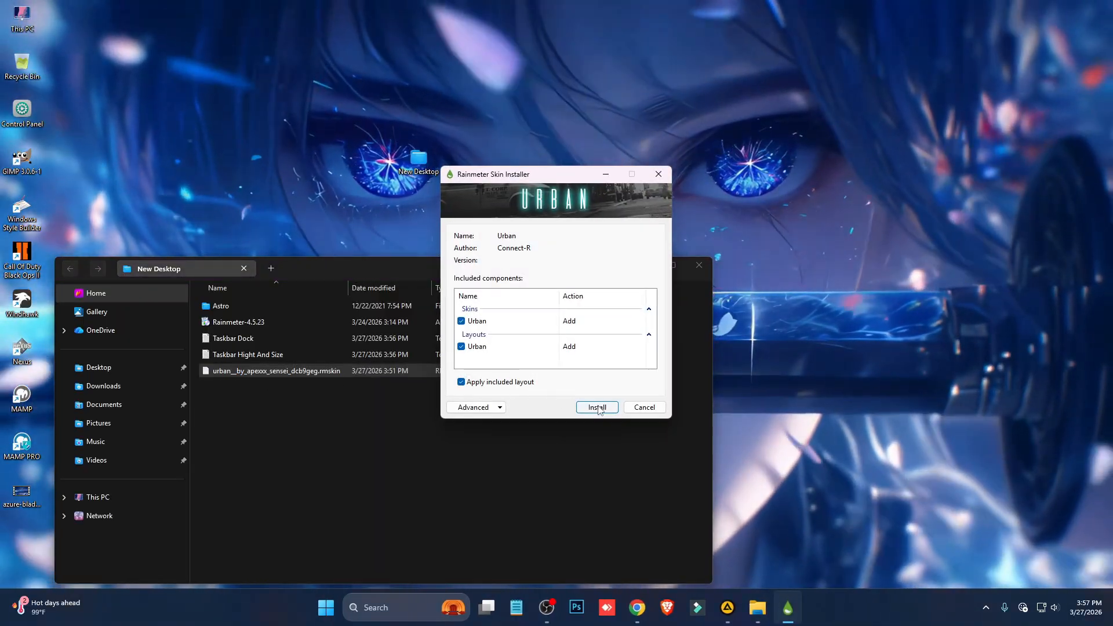
pyautogui.click(596, 405)
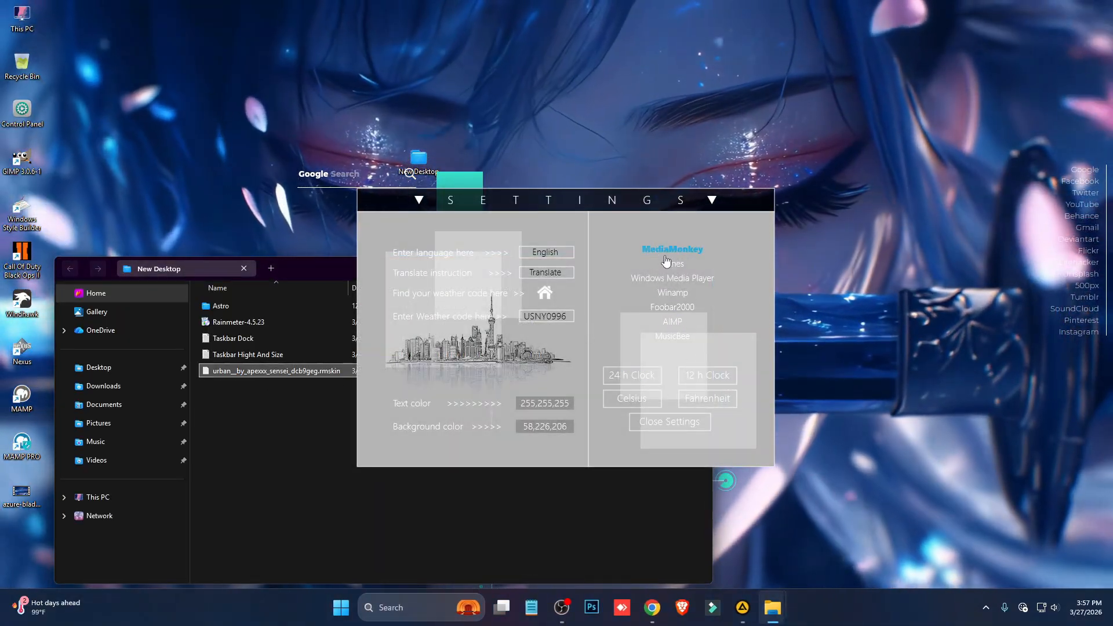
pyautogui.click(683, 423)
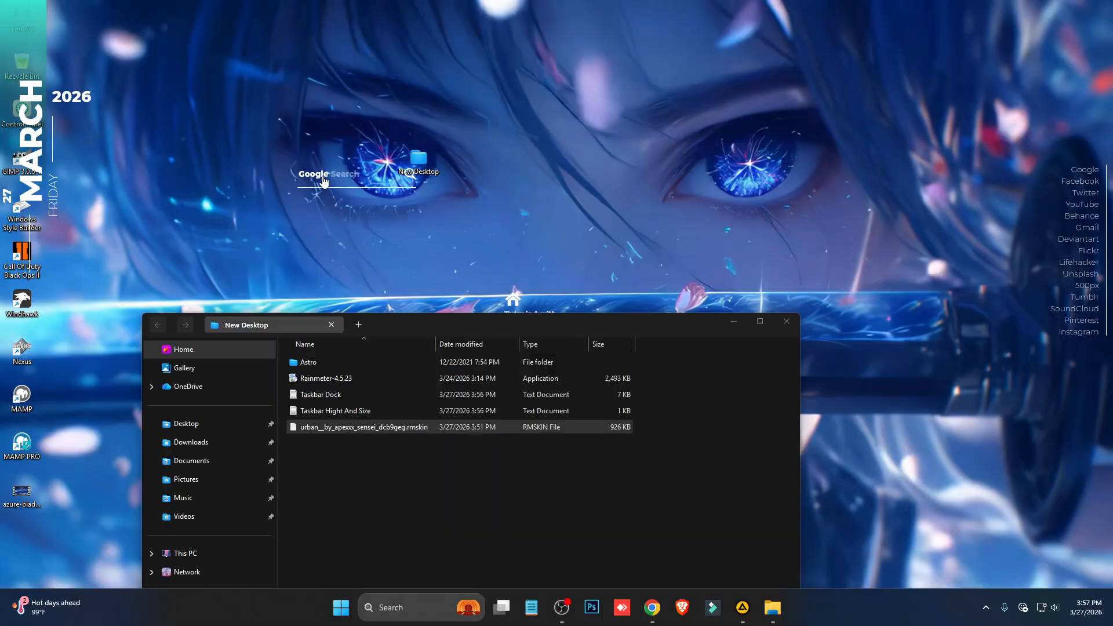
# - Unload the Urban Google search and weather skins from the desktop
pyautogui.moveTo(324, 182); pyautogui.dragTo(326, 112)
pyautogui.rightClick(325, 108)
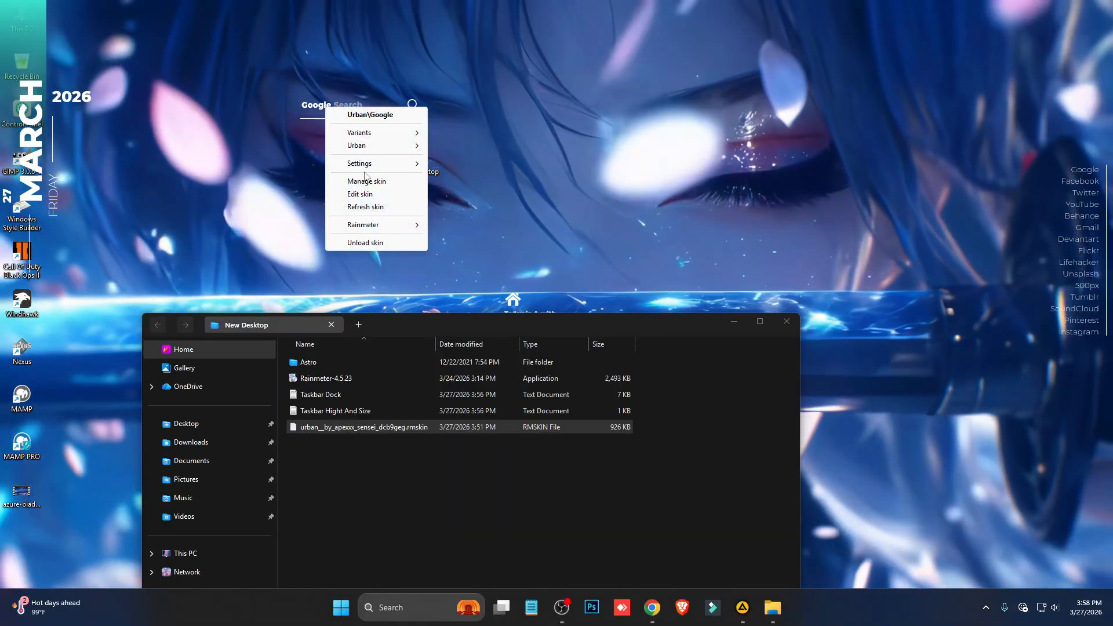
pyautogui.click(373, 243)
pyautogui.moveTo(458, 324); pyautogui.dragTo(447, 420)
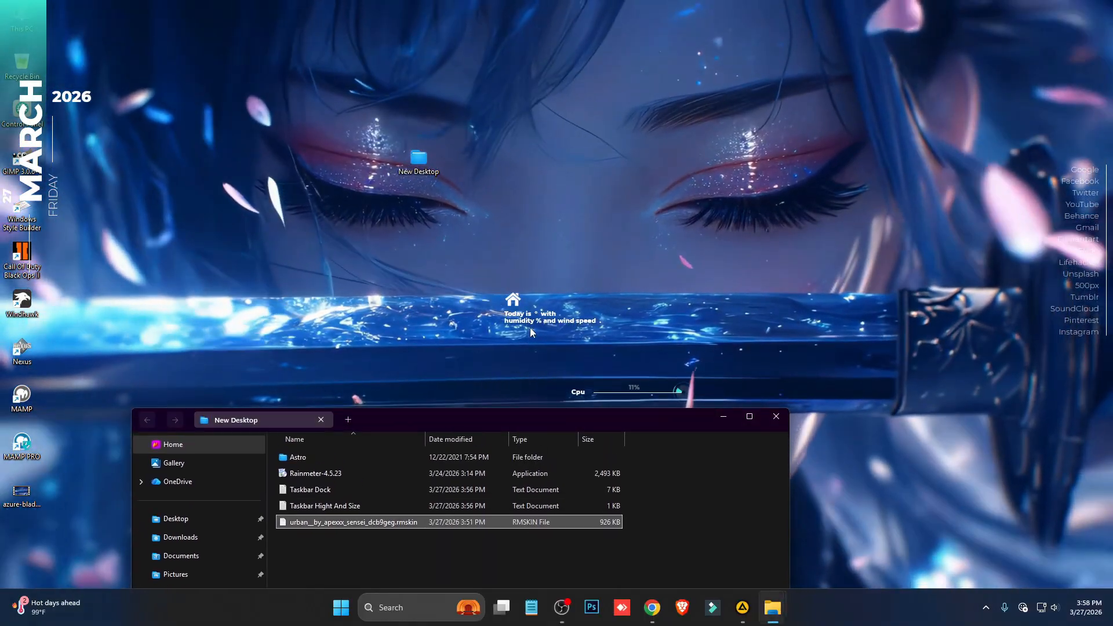
pyautogui.rightClick(542, 309)
pyautogui.click(580, 444)
# - Unload the Urban system monitor skins for Cpu, Hdd D, Hdd C and Ram
pyautogui.moveTo(642, 391); pyautogui.dragTo(613, 306)
pyautogui.rightClick(613, 306)
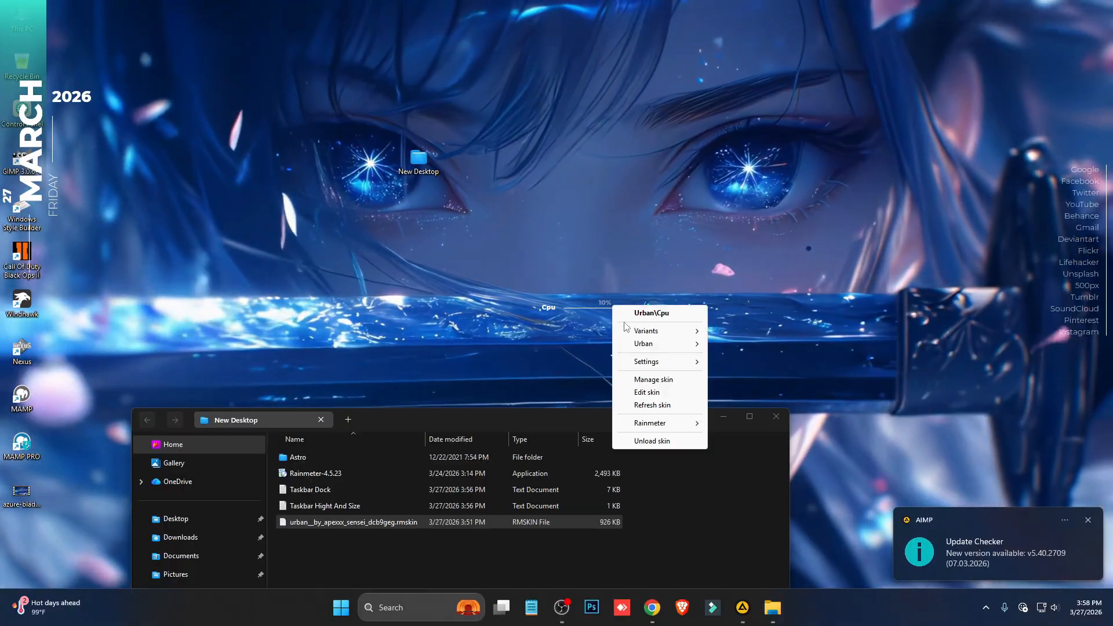
pyautogui.click(652, 441)
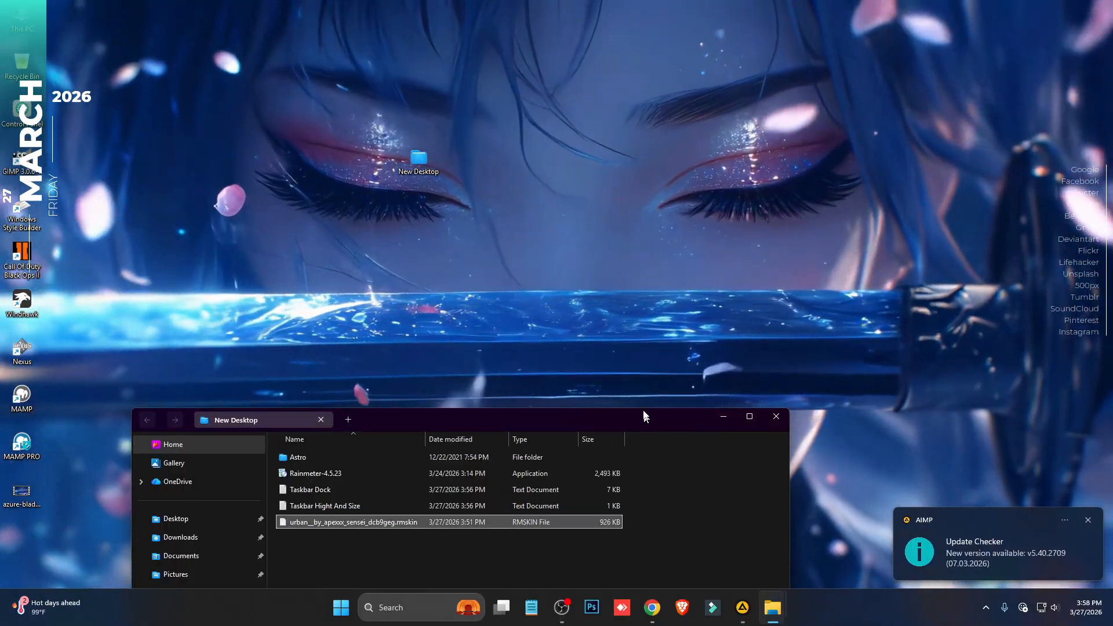
pyautogui.moveTo(644, 416); pyautogui.dragTo(548, 88)
pyautogui.rightClick(725, 480)
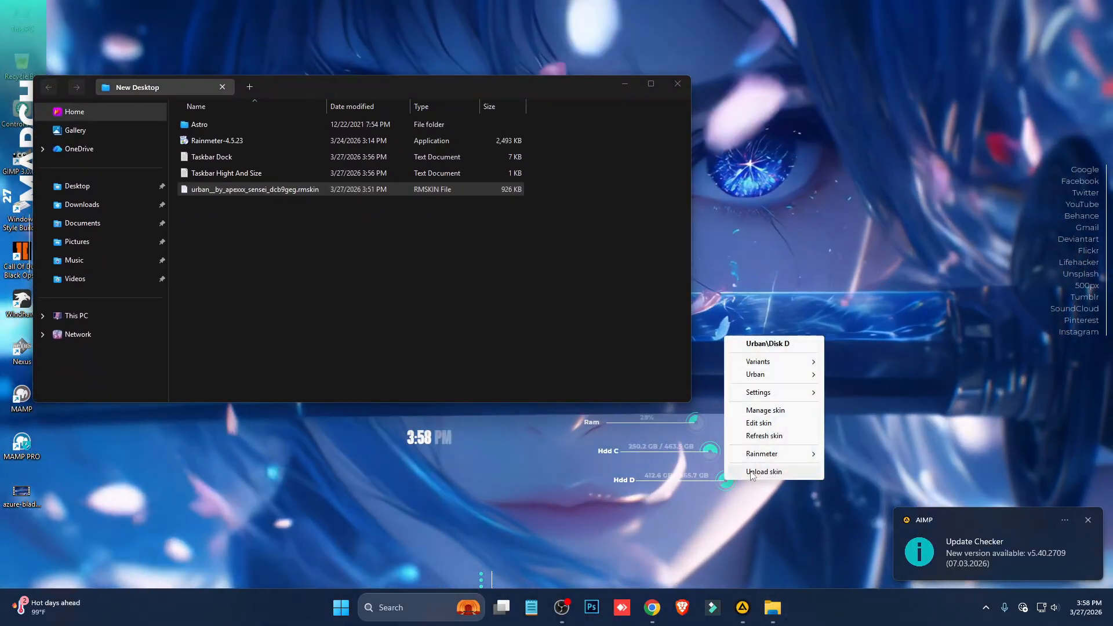
pyautogui.click(764, 471)
pyautogui.rightClick(715, 451)
pyautogui.click(745, 513)
pyautogui.rightClick(692, 423)
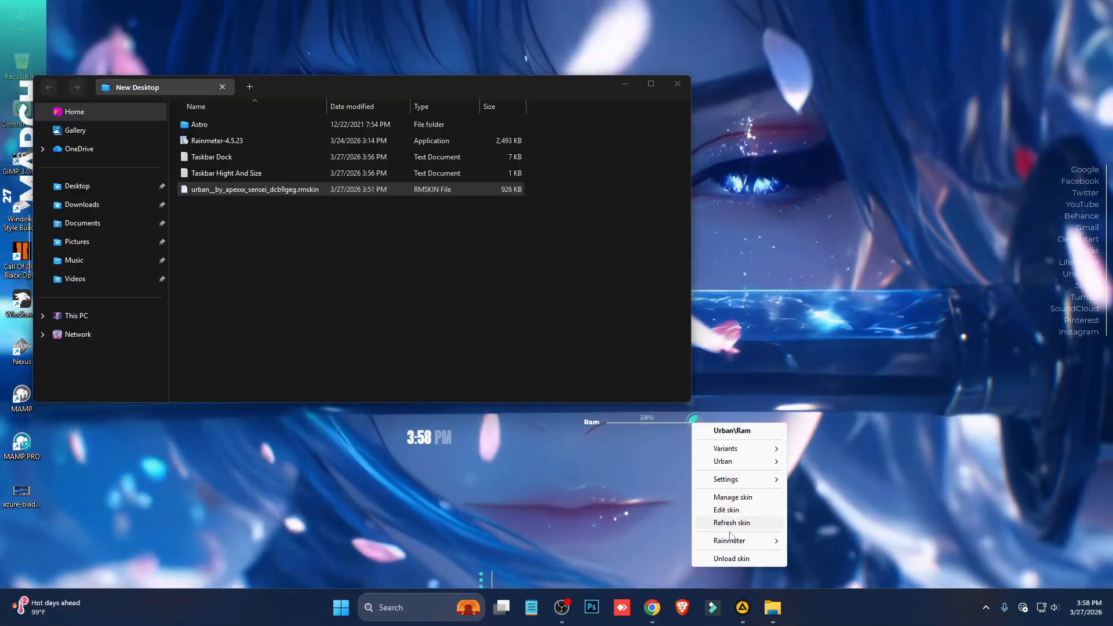
pyautogui.click(732, 558)
# - Unload the Urban clock skin that shows the time in the lower part of the desktop
pyautogui.moveTo(569, 88); pyautogui.dragTo(597, 489)
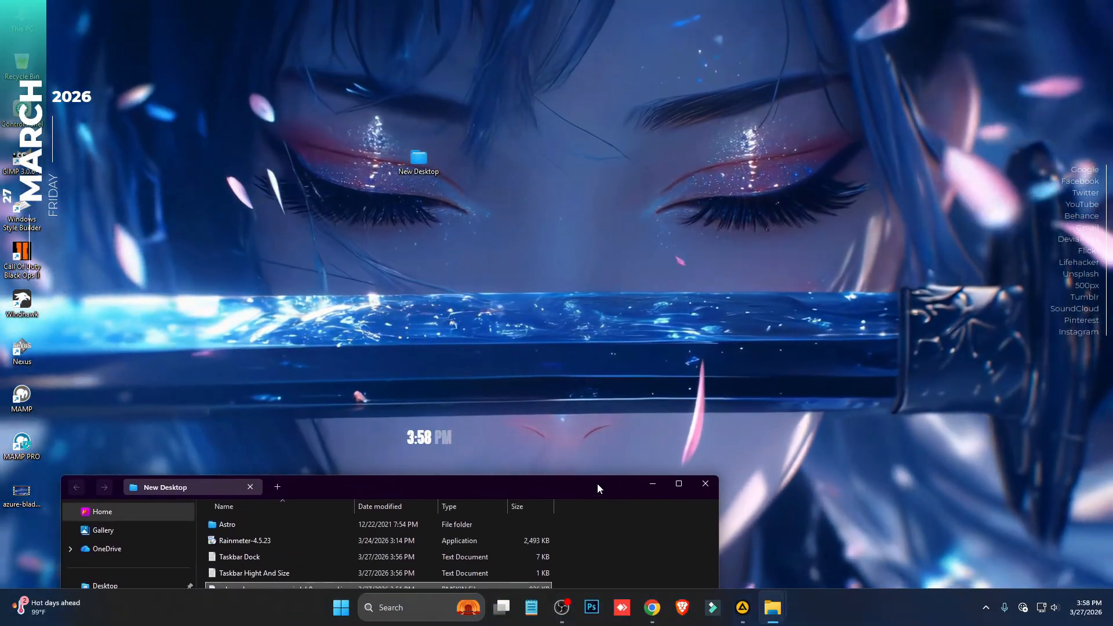
pyautogui.rightClick(437, 440)
pyautogui.click(475, 569)
# - Copy the Astro folder from New Desktop into the Skins folder under Documents > Rainmeter
pyautogui.moveTo(514, 486); pyautogui.dragTo(638, 151)
pyautogui.click(348, 194)
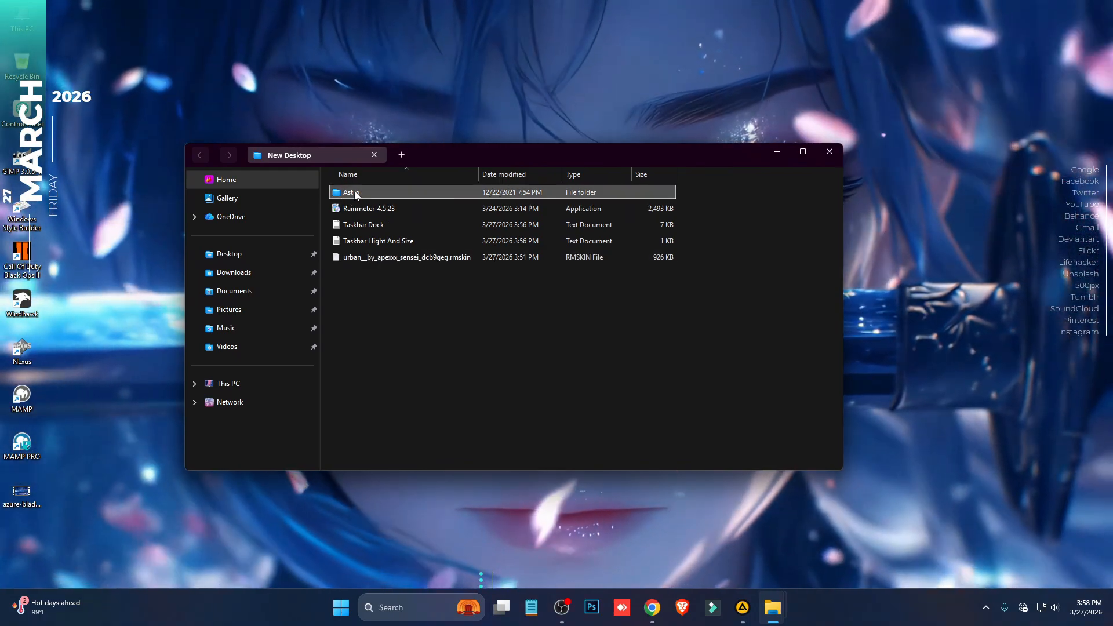
pyautogui.rightClick(356, 196)
pyautogui.click(412, 218)
pyautogui.click(253, 296)
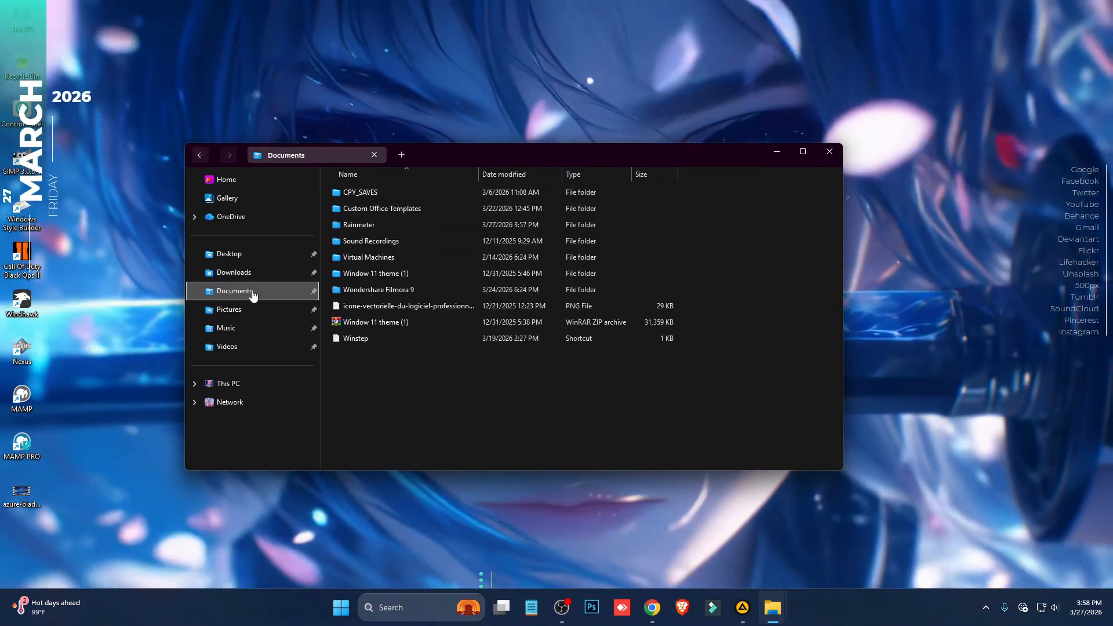
pyautogui.doubleClick(371, 223)
pyautogui.doubleClick(376, 191)
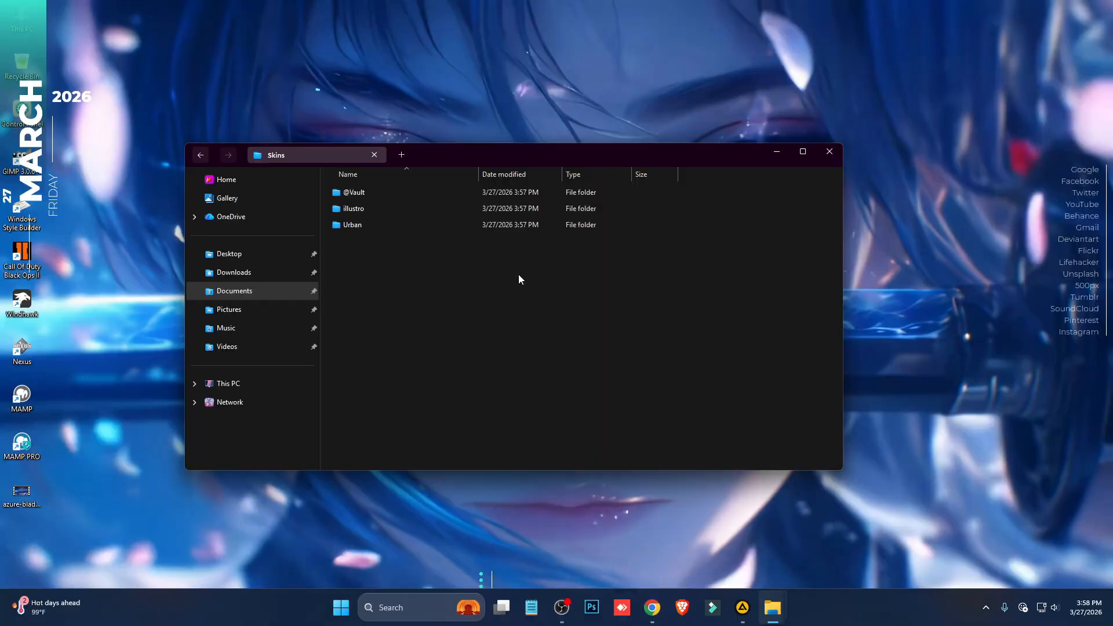
pyautogui.rightClick(447, 274)
pyautogui.click(457, 284)
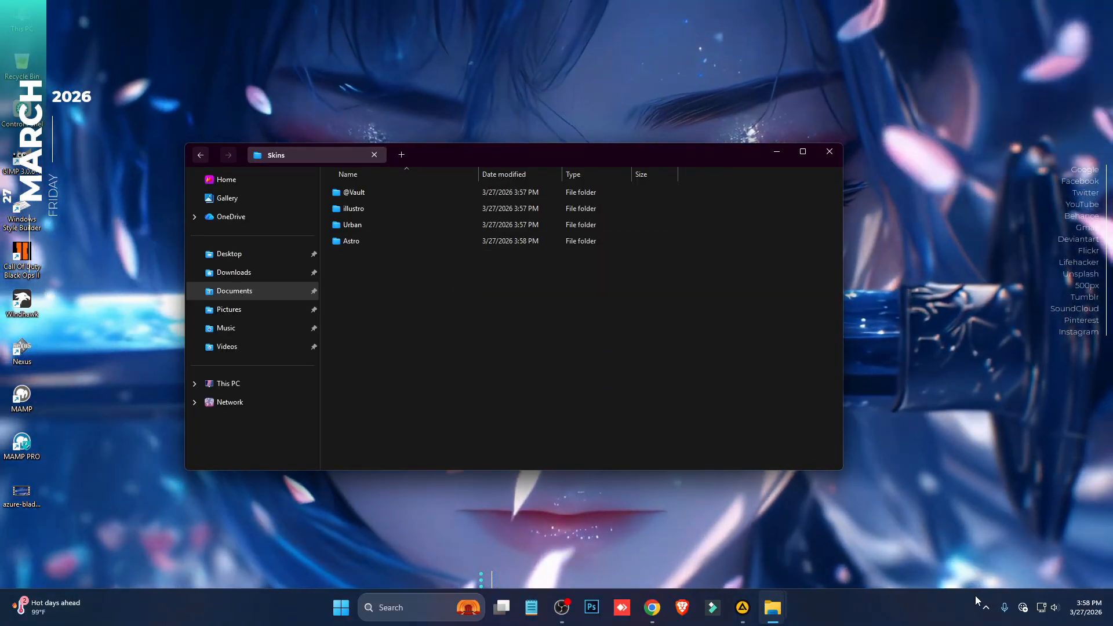
# - Refresh all skins in Manage Rainmeter, load Astro's Time and Date.ini, and close the manager and the folder window
pyautogui.click(986, 607)
pyautogui.click(940, 521)
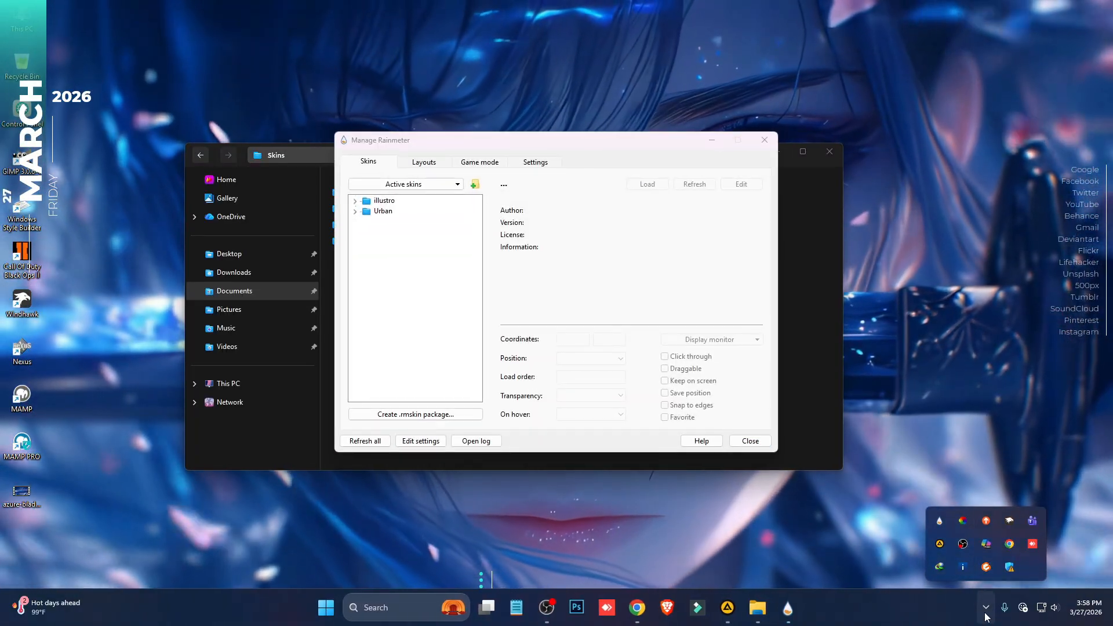
pyautogui.click(364, 441)
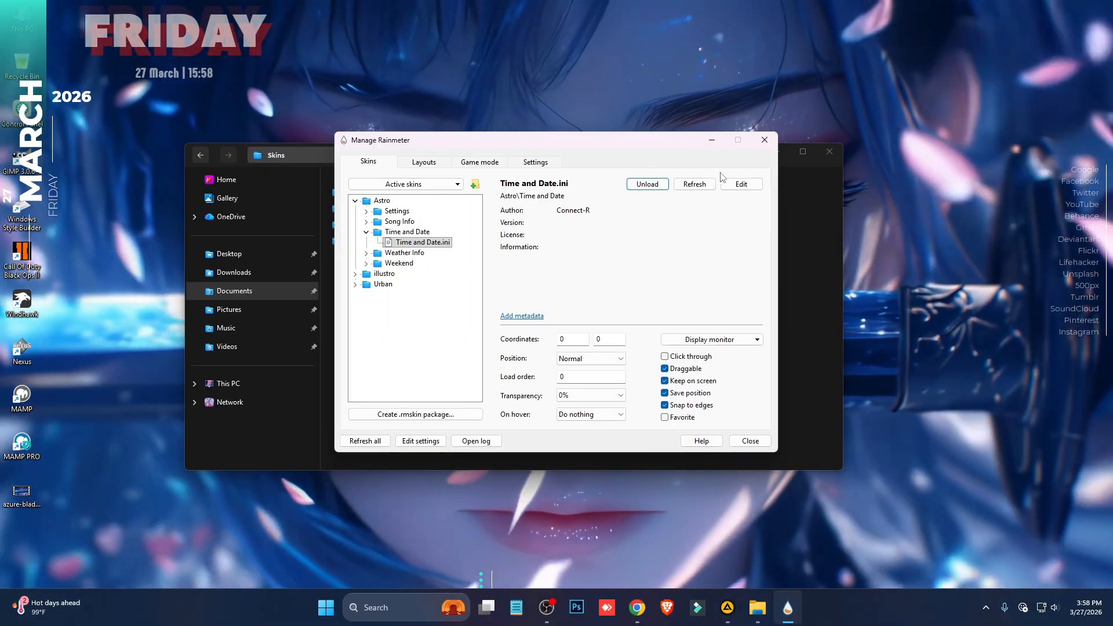
pyautogui.click(765, 141)
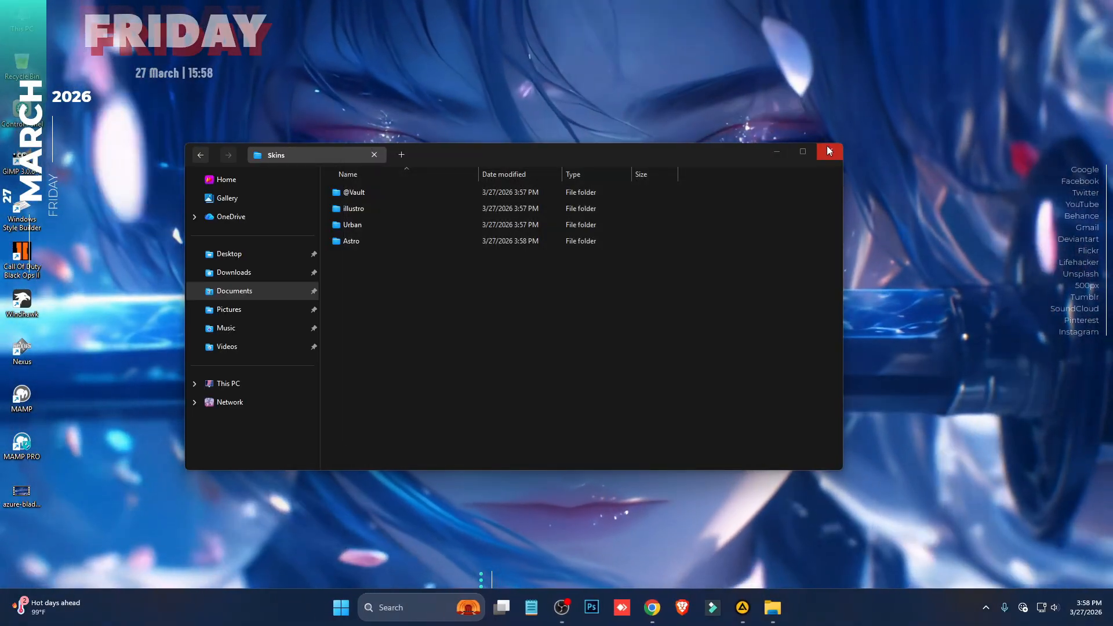
pyautogui.click(828, 149)
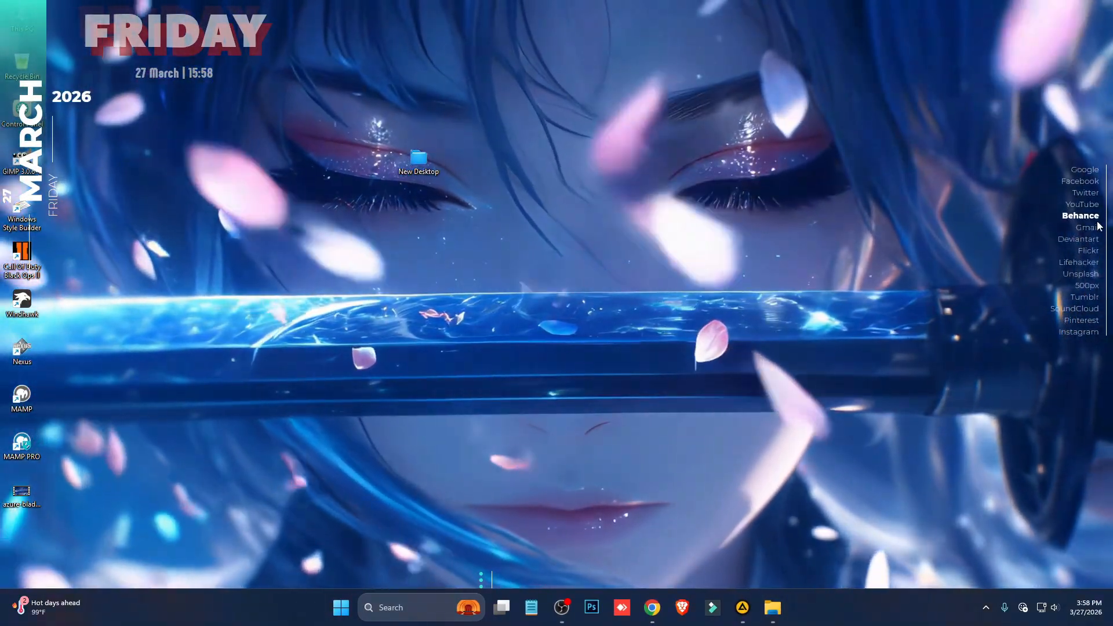
# - Move the Urban Links skin away from the desktop's edge and unload it
pyautogui.moveTo(1098, 223); pyautogui.dragTo(869, 252)
pyautogui.rightClick(870, 252)
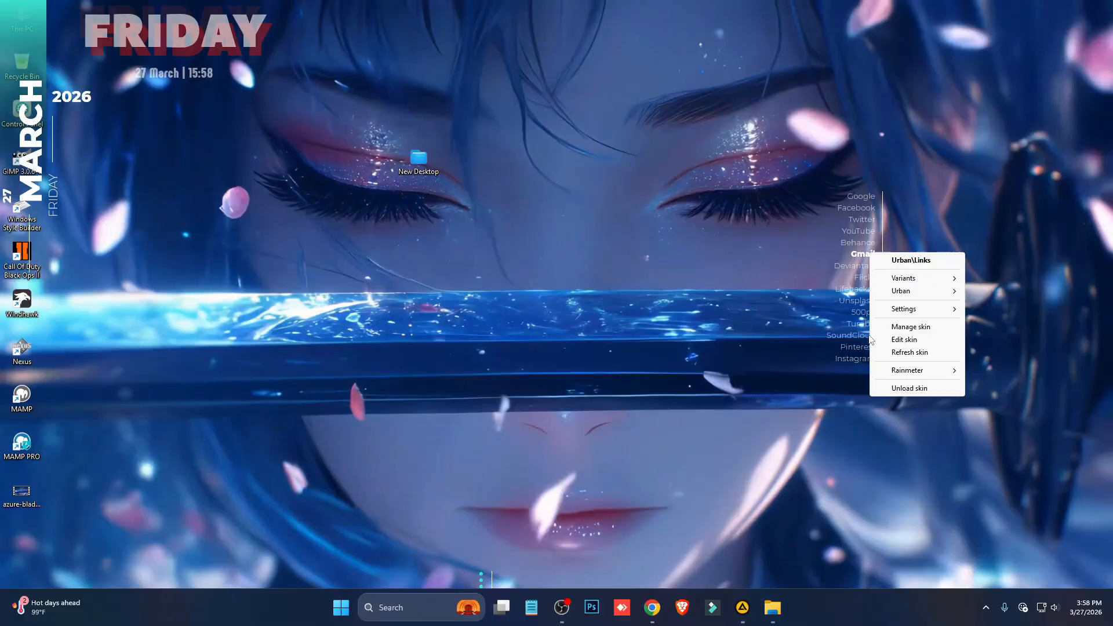
pyautogui.click(911, 388)
# - Move the Astro date and time skin to the middle of the sword blade and set its Color 3 to 128,152,224
pyautogui.moveTo(218, 32); pyautogui.dragTo(595, 321)
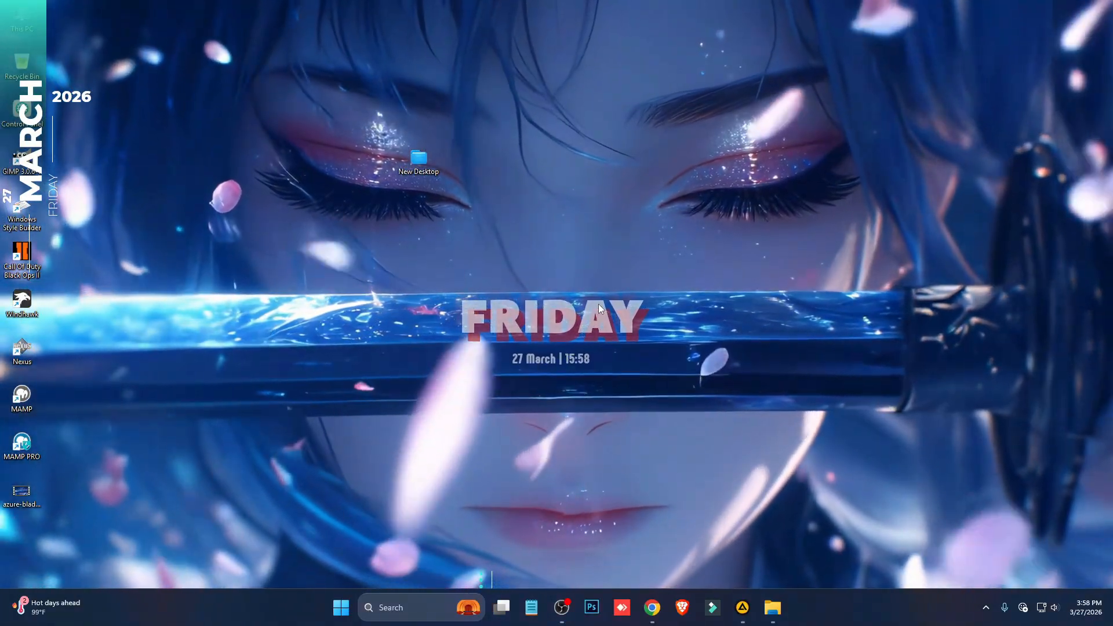
pyautogui.click(599, 304)
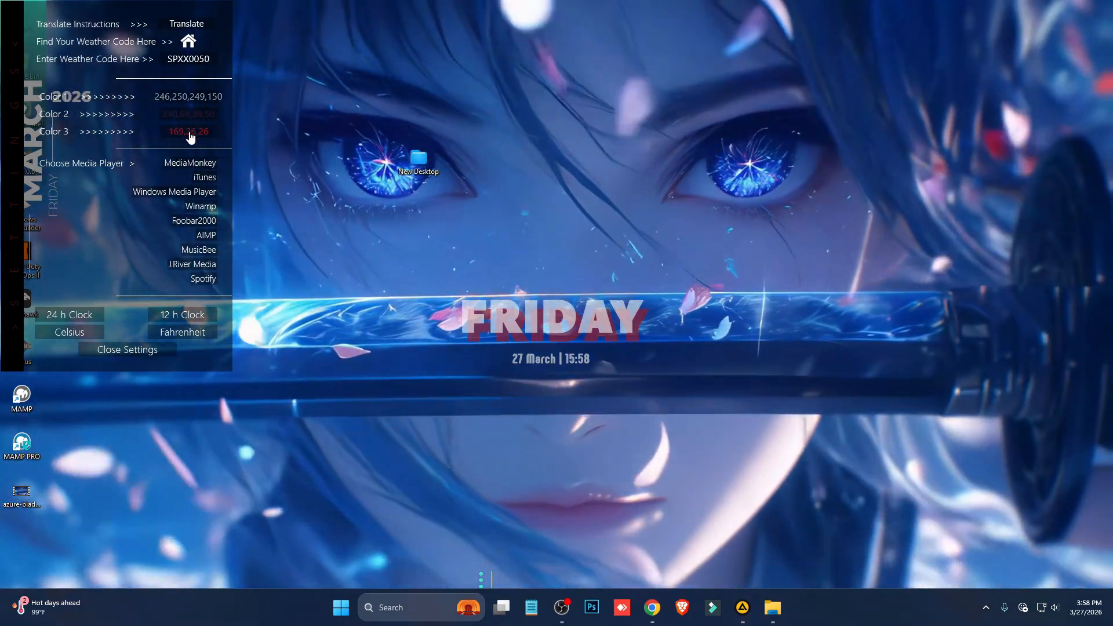
pyautogui.click(191, 136)
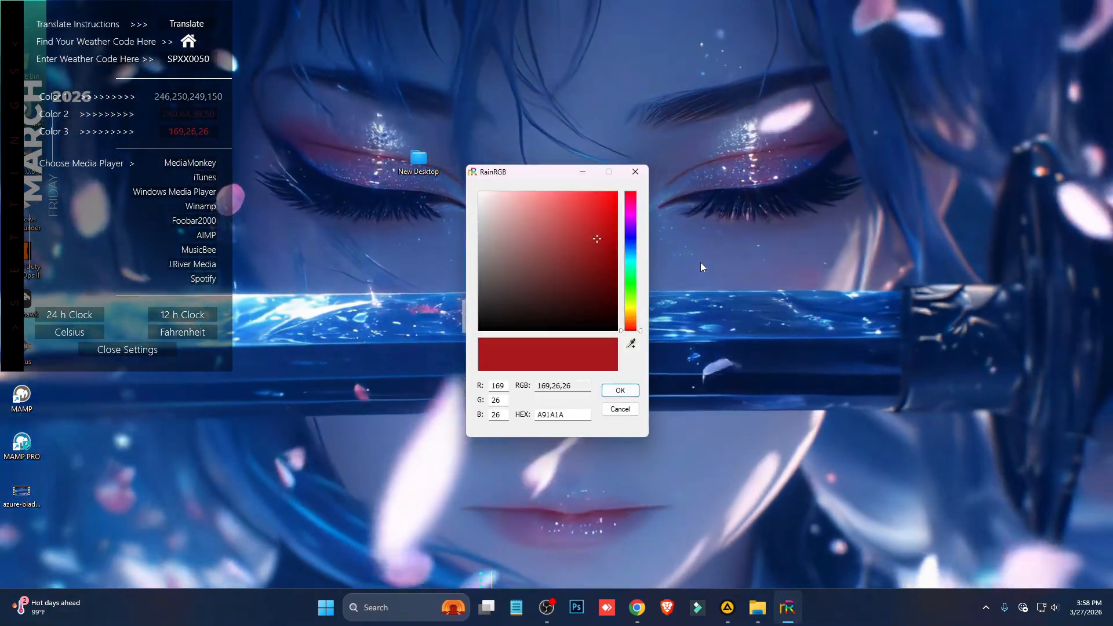
pyautogui.click(631, 343)
pyautogui.click(693, 258)
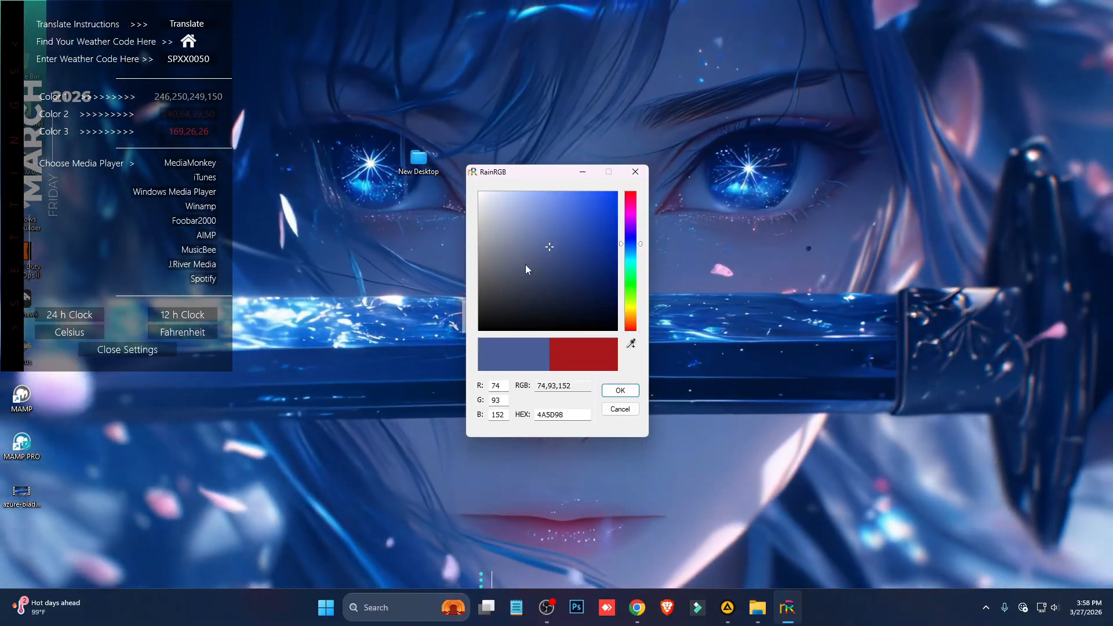
pyautogui.click(539, 209)
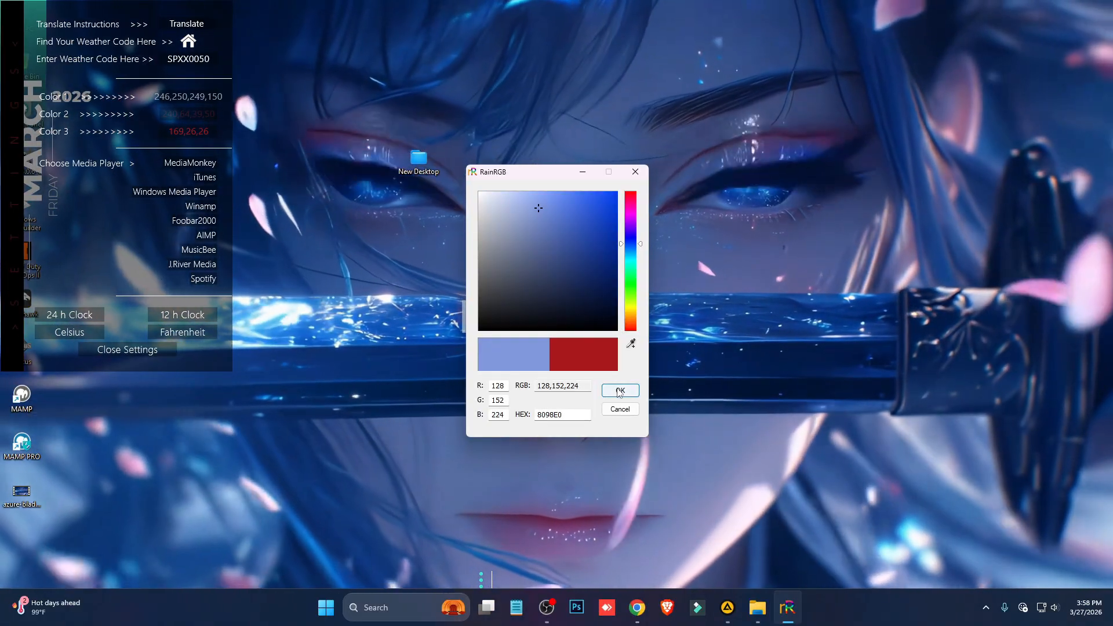
pyautogui.click(621, 391)
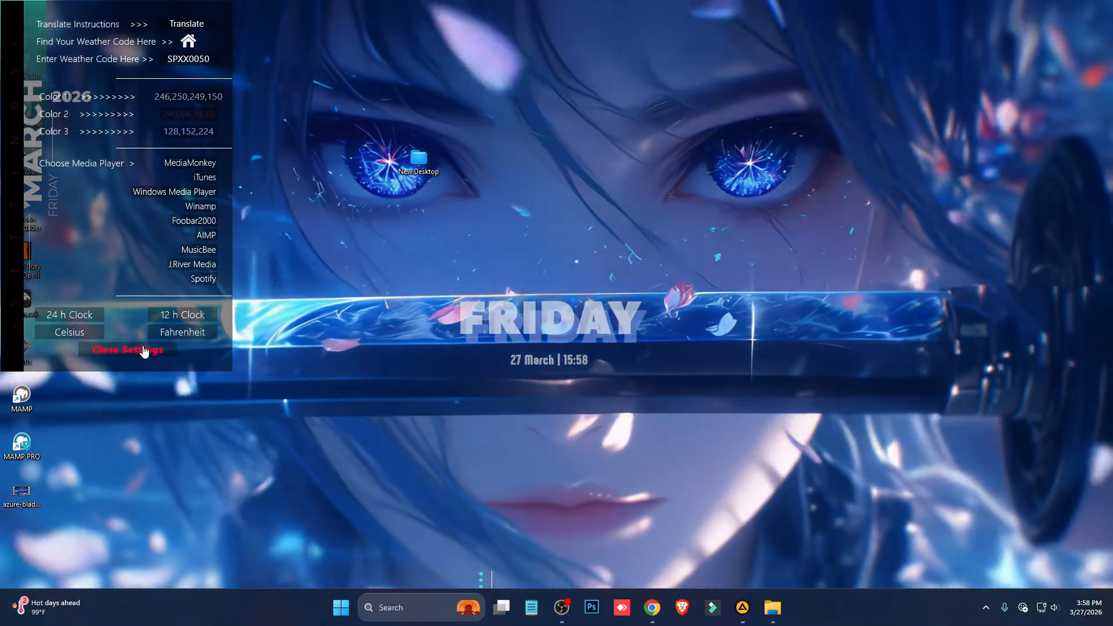
pyautogui.click(128, 349)
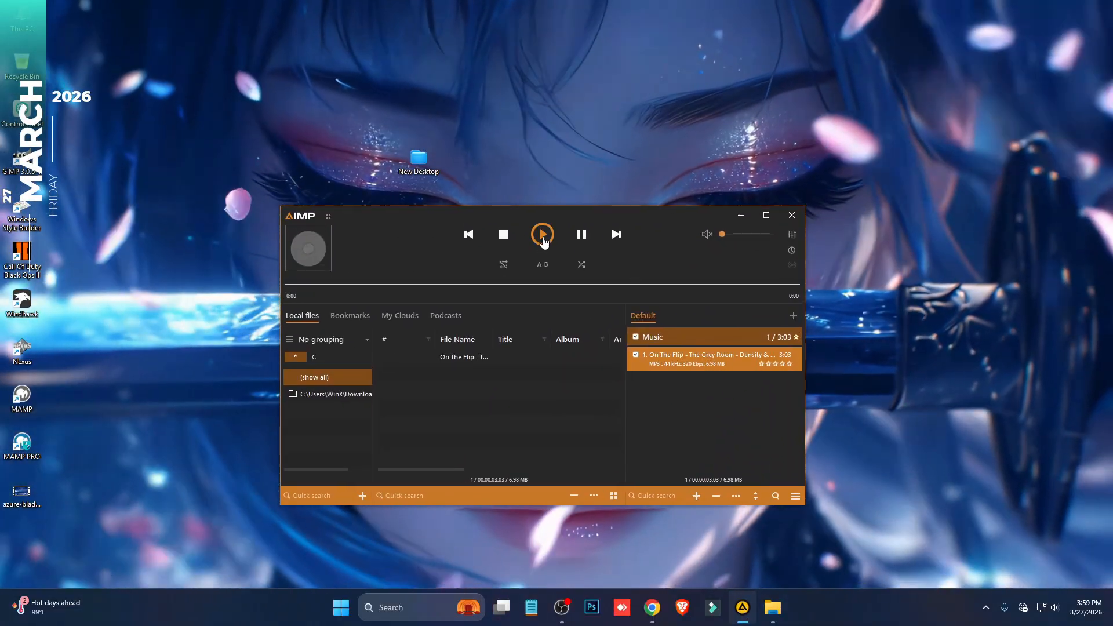
# - Play the track On The Flip - The Grey Room - Density & Time in AIMP and minimize the player
pyautogui.click(543, 235)
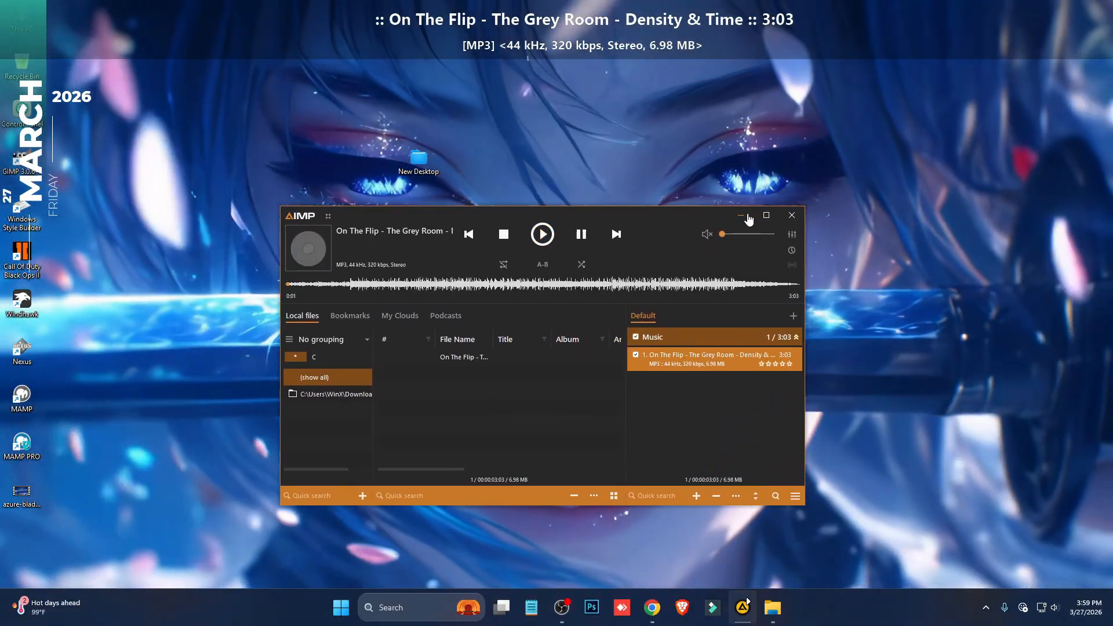
pyautogui.click(741, 215)
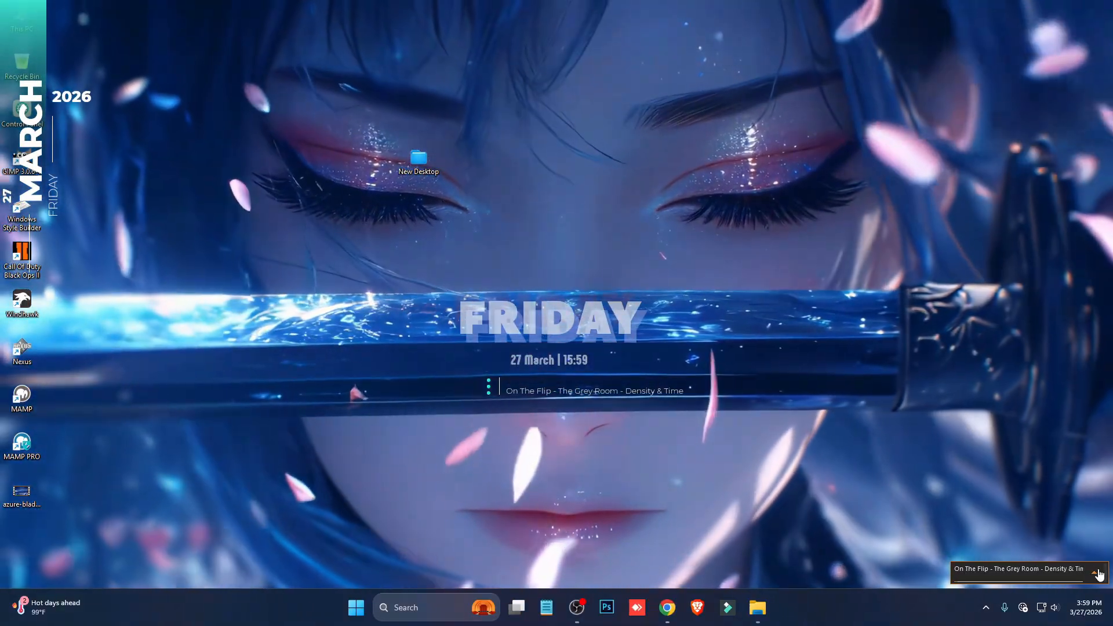
pyautogui.click(1098, 573)
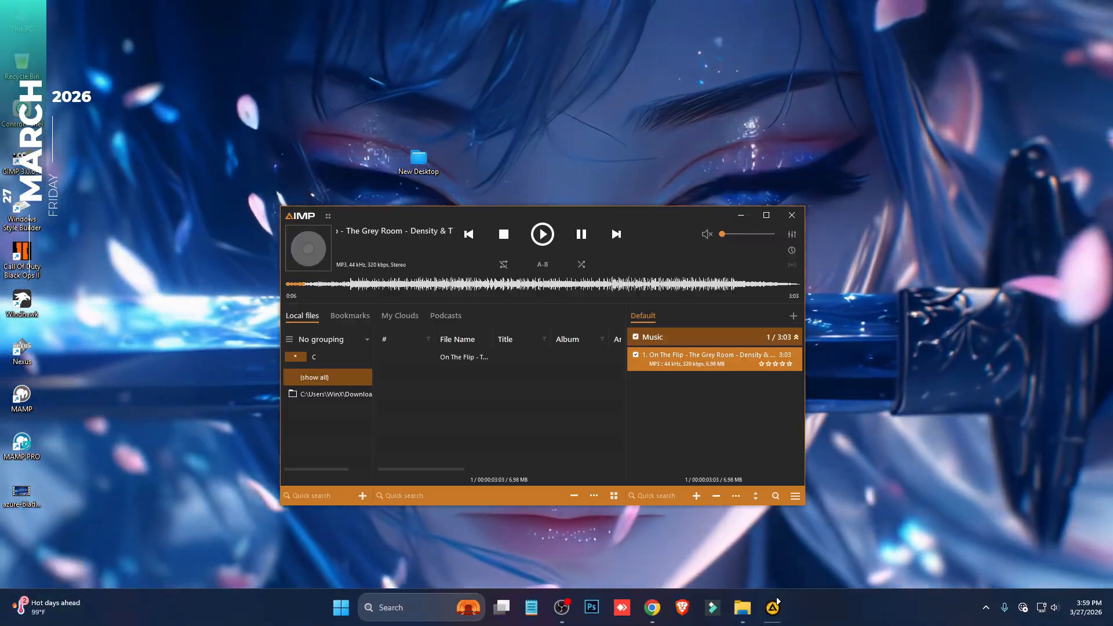
pyautogui.click(741, 215)
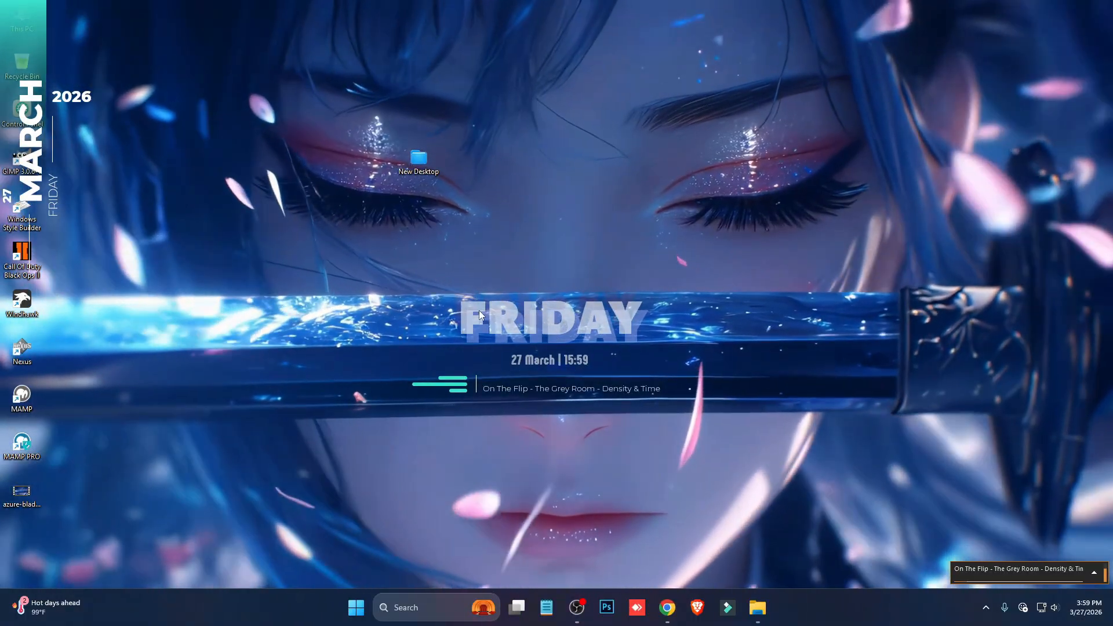
# - Switch to Windhawk and install the Windows 11 Taskbar Styler mod
pyautogui.click(988, 609)
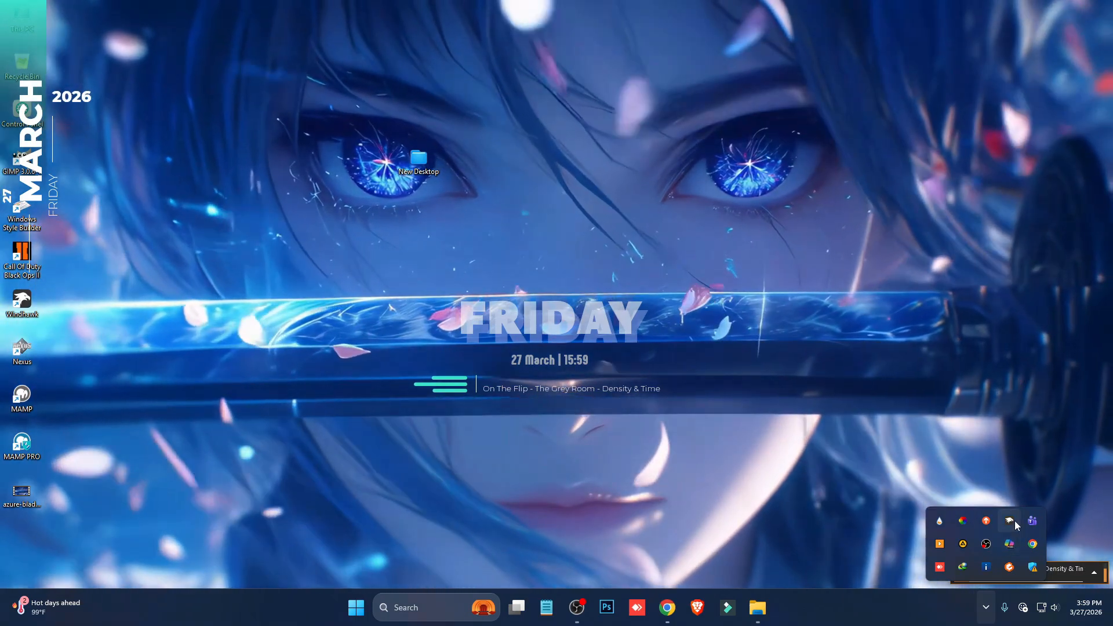
pyautogui.click(1014, 520)
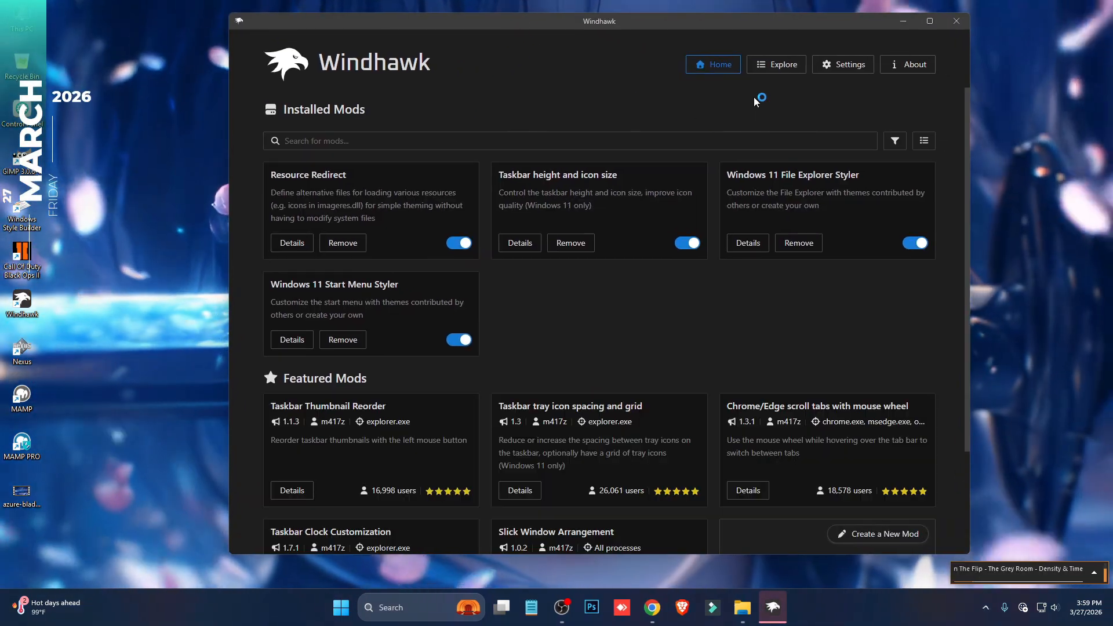
pyautogui.click(764, 77)
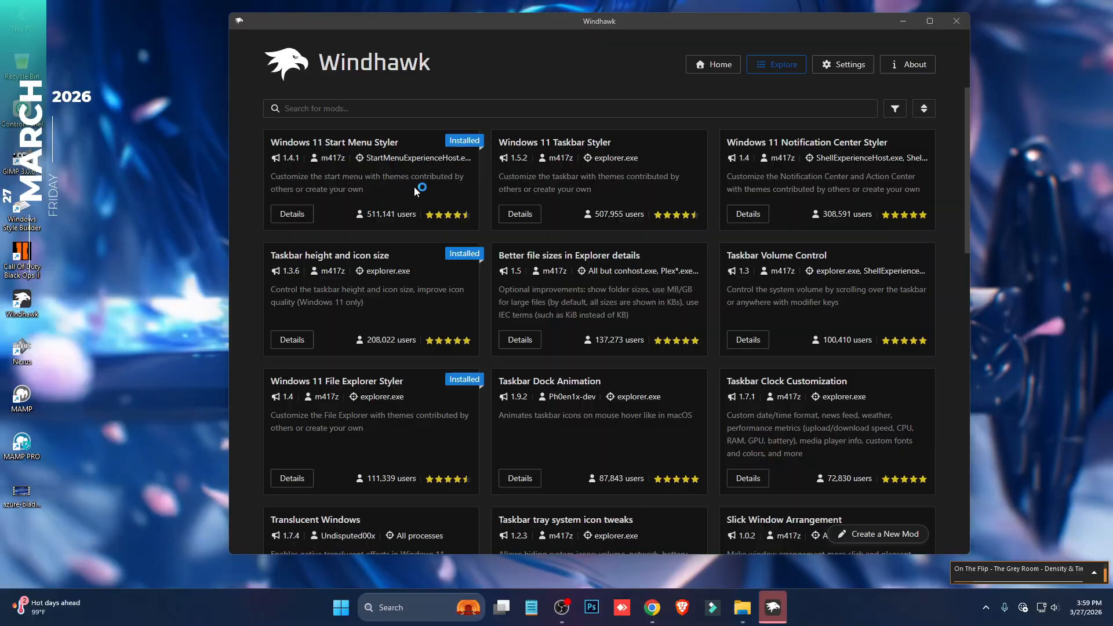
pyautogui.click(530, 227)
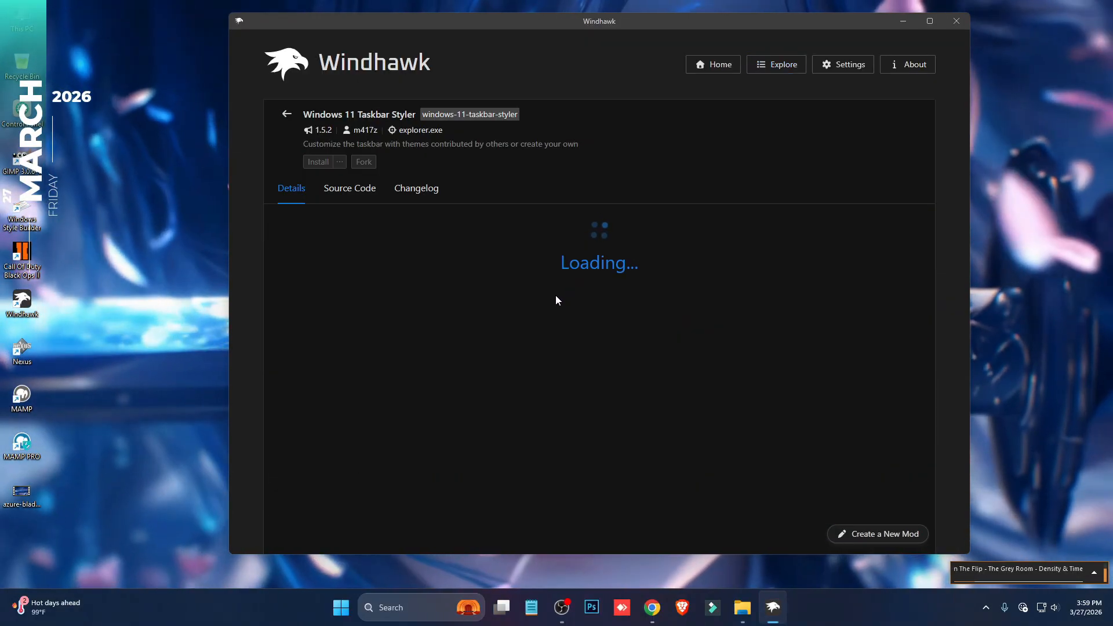
pyautogui.click(320, 162)
pyautogui.click(705, 391)
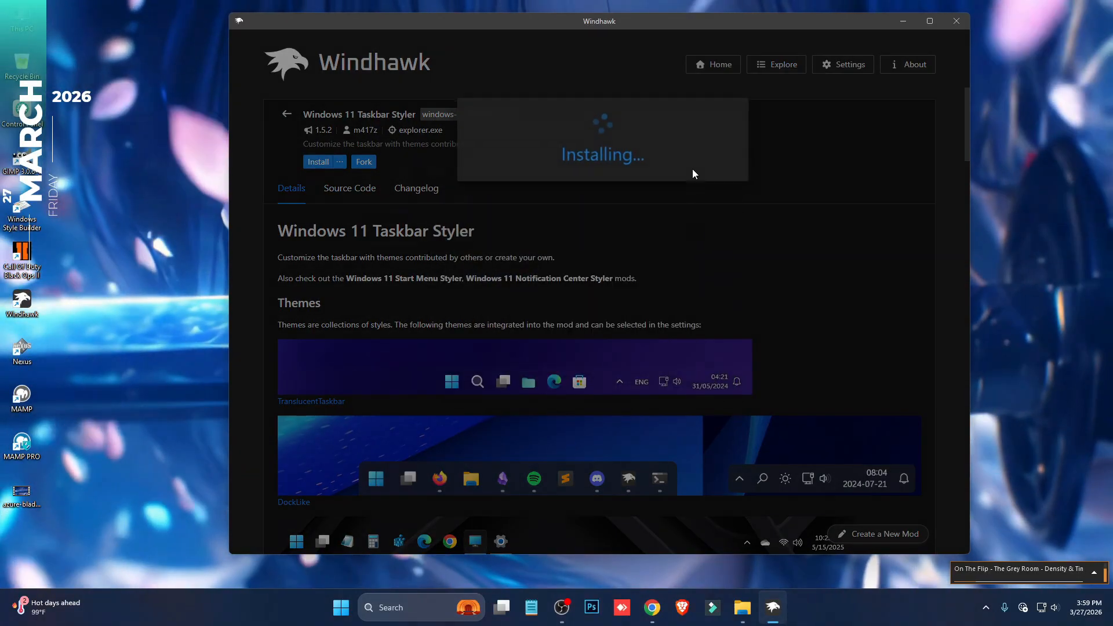
# - Open Taskbar Dock.txt from the New Desktop folder and copy its entire text
pyautogui.moveTo(653, 33); pyautogui.dragTo(632, 259)
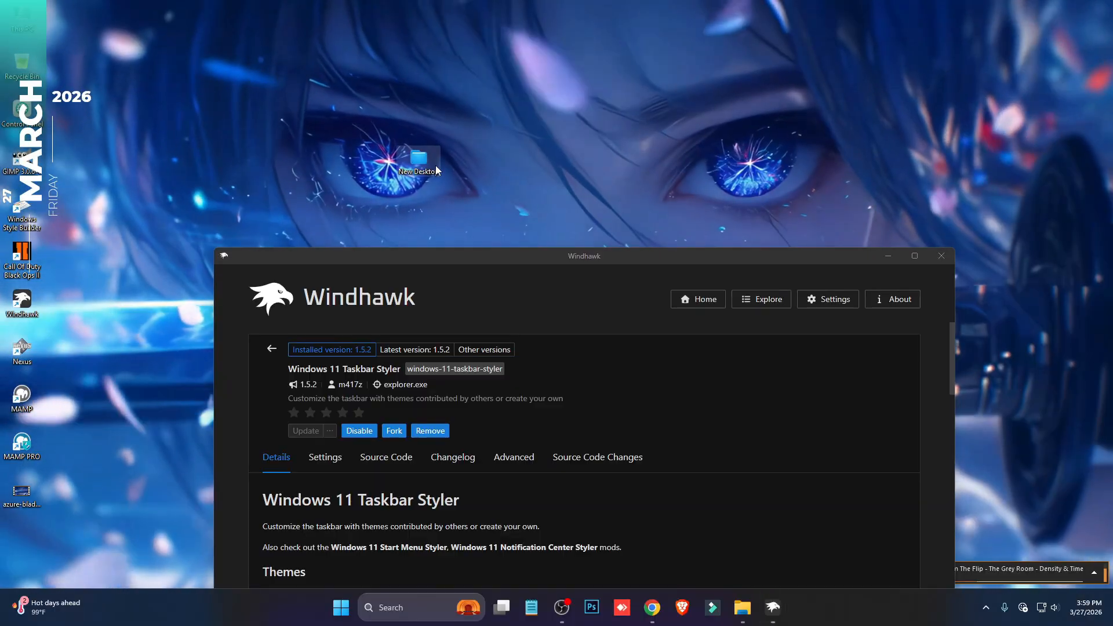
pyautogui.doubleClick(437, 166)
pyautogui.doubleClick(378, 230)
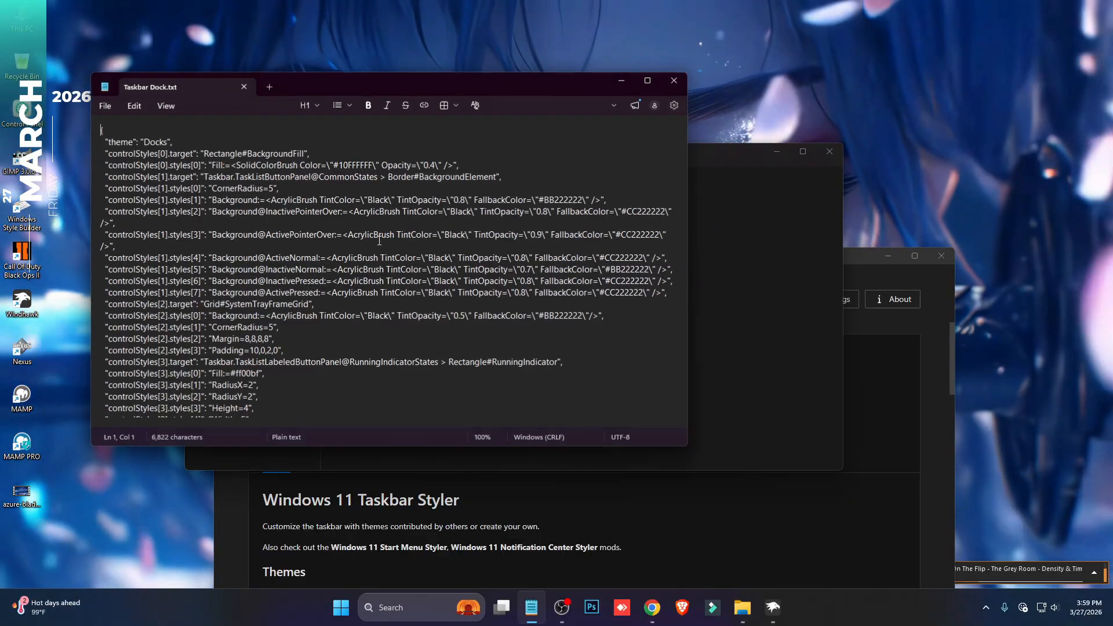
pyautogui.hotkey('ctrl', 'a')
pyautogui.rightClick(324, 183)
pyautogui.click(380, 196)
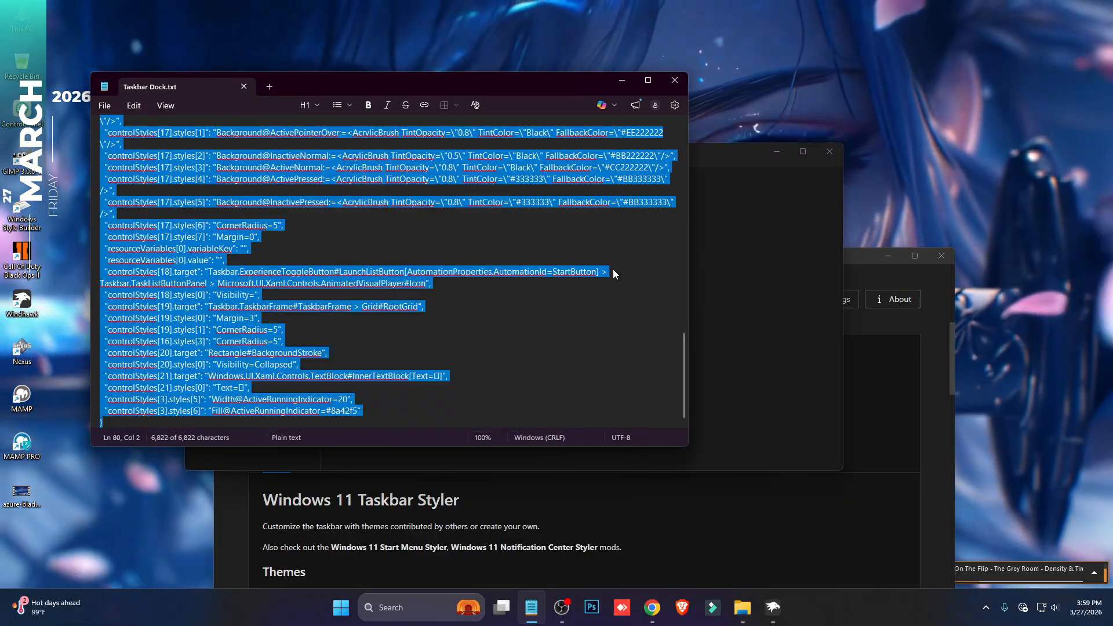
# - Replace the Windows 11 Taskbar Styler's advanced mod settings in Windhawk with the copied Taskbar Dock text and save them
pyautogui.click(880, 389)
pyautogui.moveTo(618, 259); pyautogui.dragTo(609, 82)
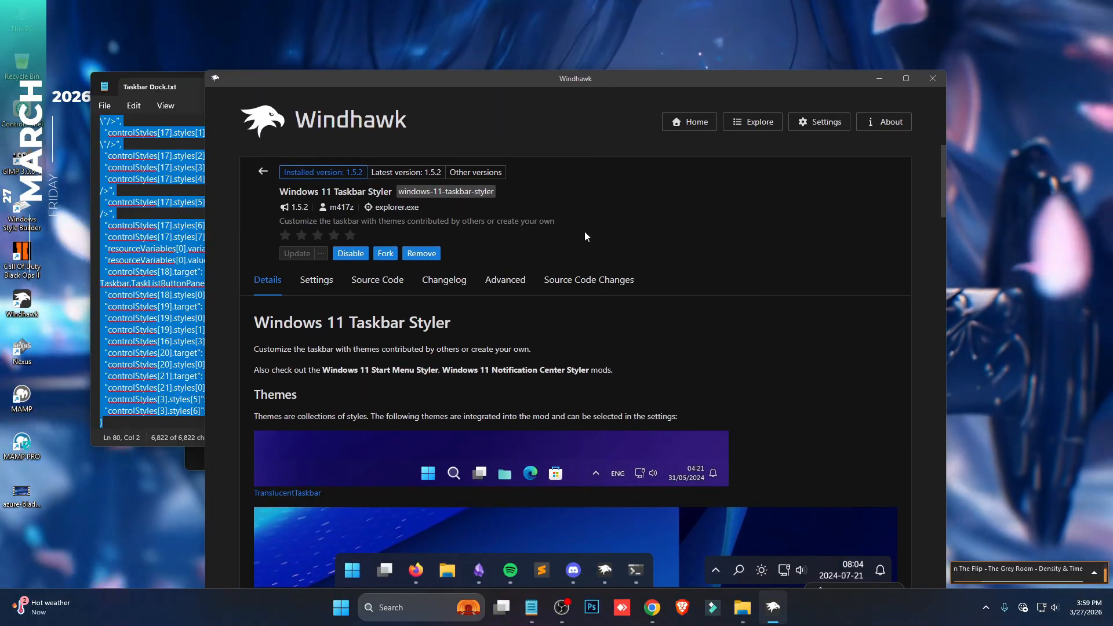
pyautogui.click(506, 281)
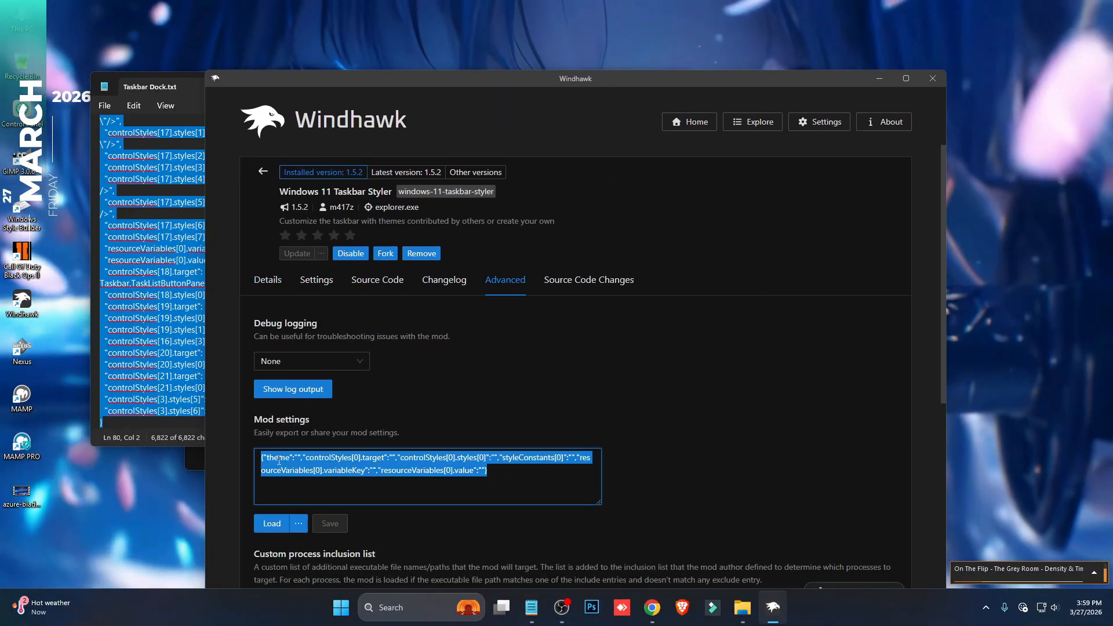
pyautogui.hotkey('ctrl', 'v')
pyautogui.scroll(-2, 324, 418)
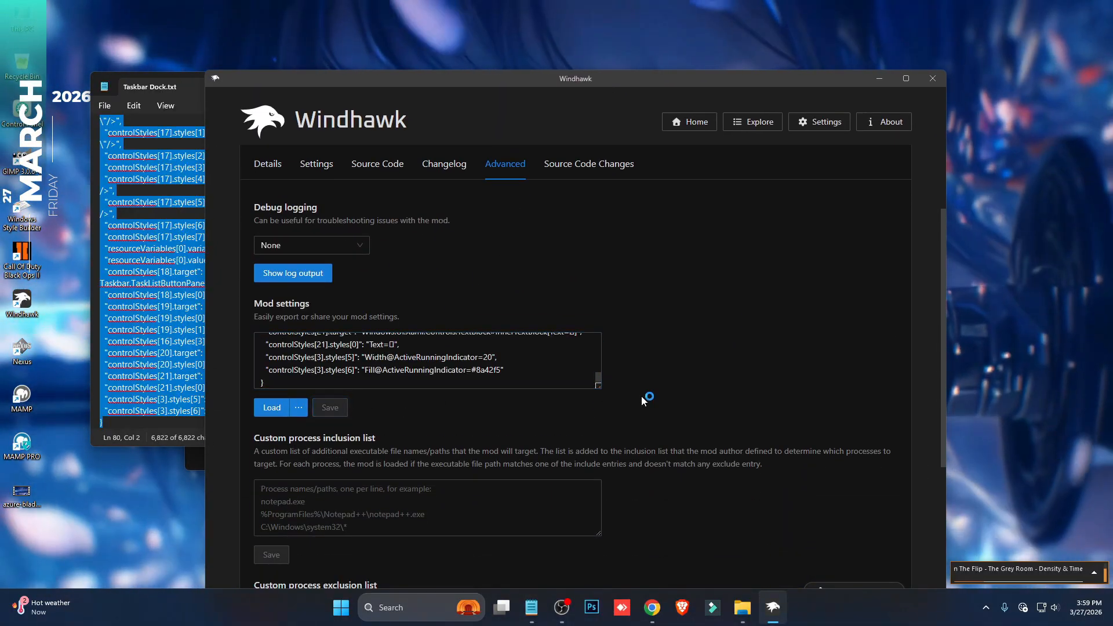
pyautogui.scroll(2, 652, 383)
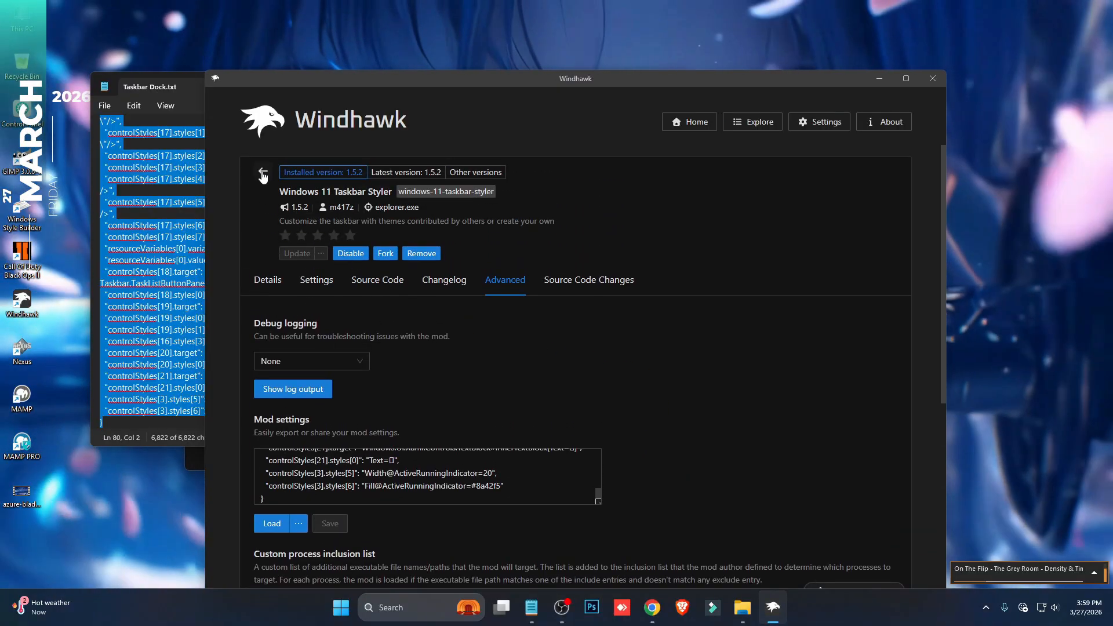
# - Return to Windhawk's mod list and install the Taskbar height and icon size mod
pyautogui.click(263, 174)
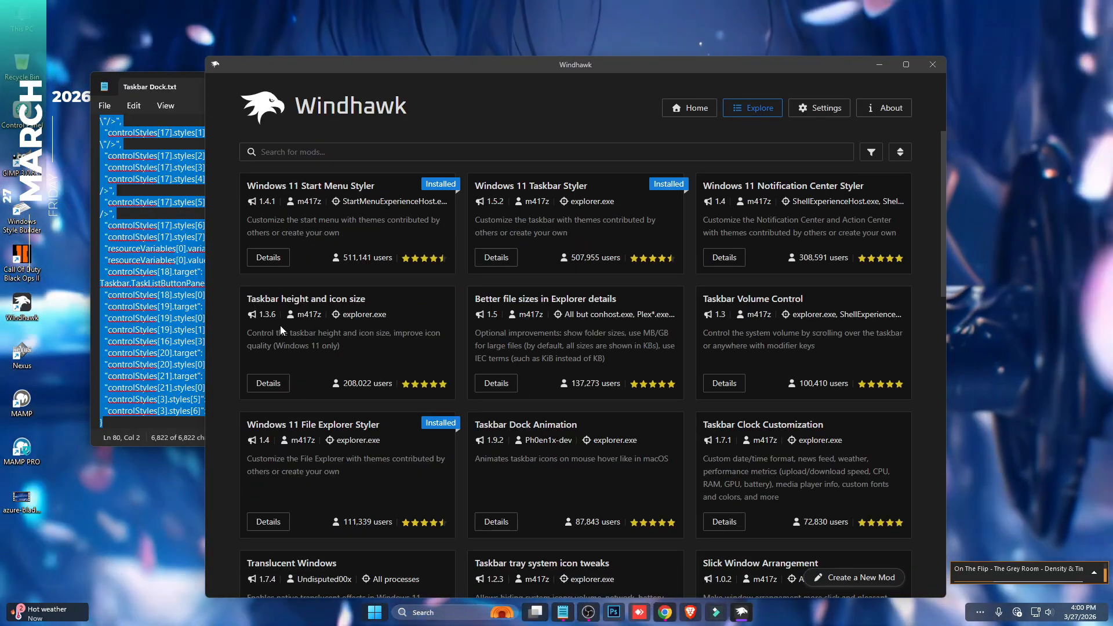
pyautogui.click(269, 383)
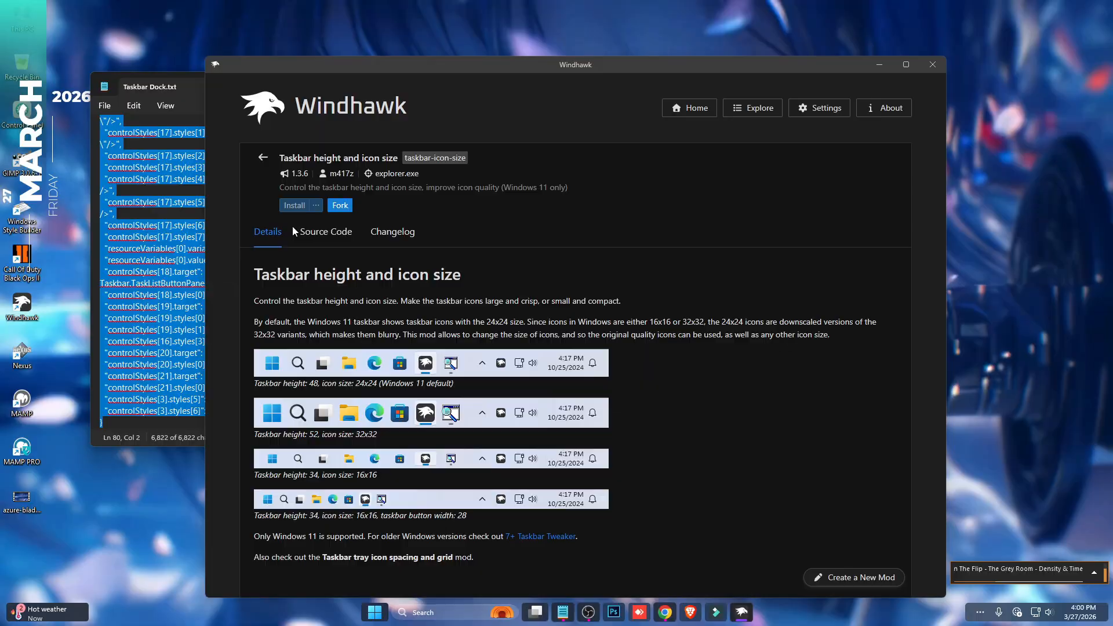
pyautogui.click(294, 205)
pyautogui.click(656, 435)
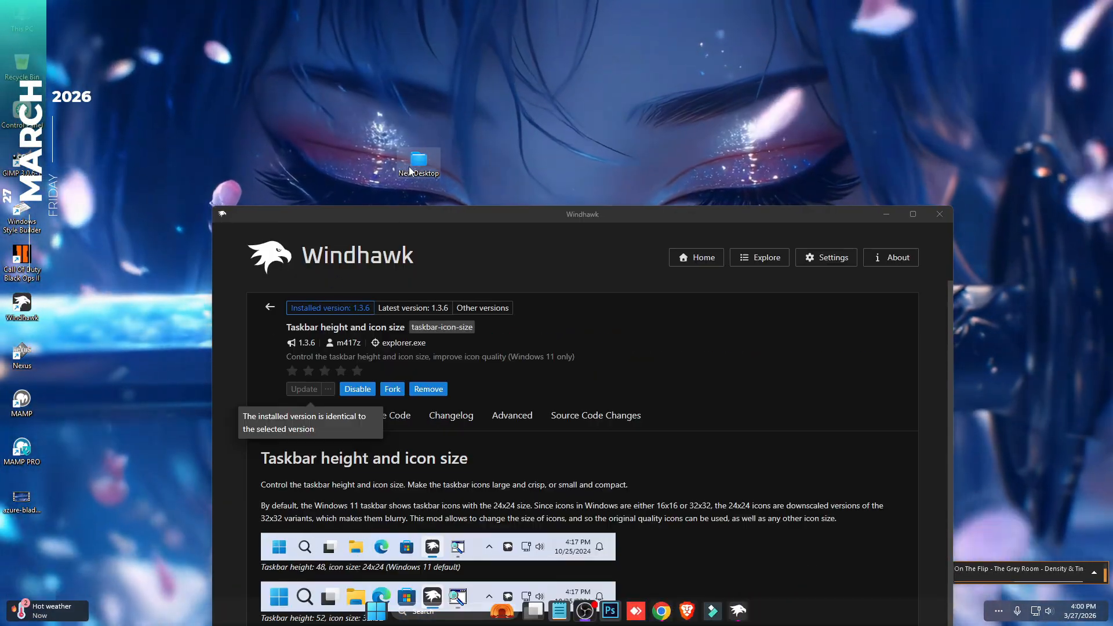
# - Copy the entire text of Taskbar Hight And Size.txt from the New Desktop folder, and close the file and folder windows
pyautogui.doubleClick(409, 166)
pyautogui.doubleClick(383, 232)
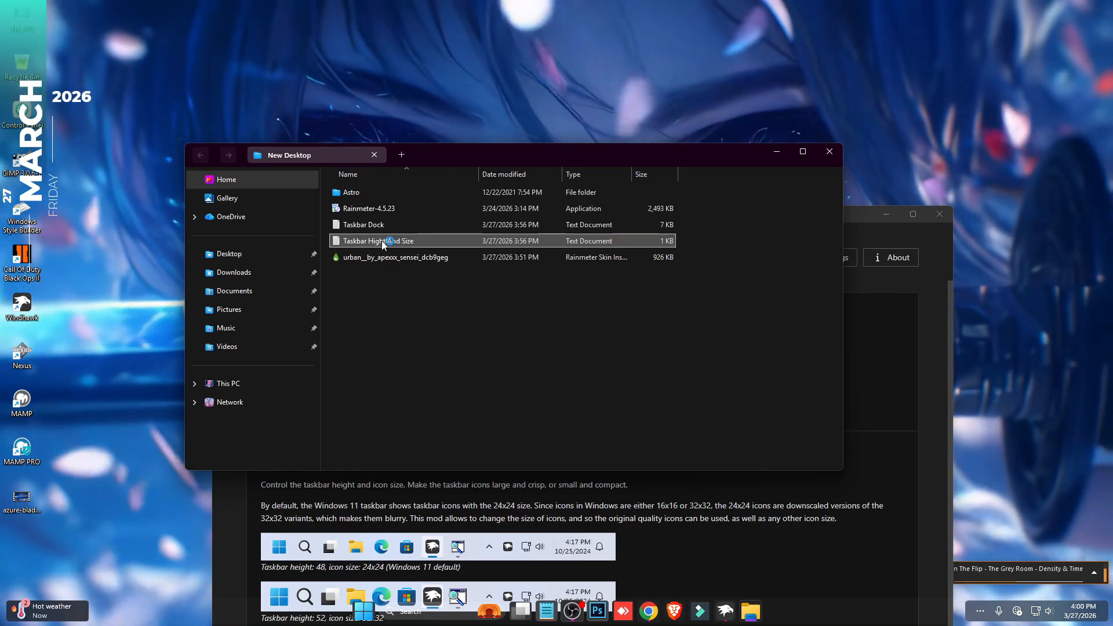
pyautogui.hotkey('ctrl', 'a')
pyautogui.rightClick(241, 213)
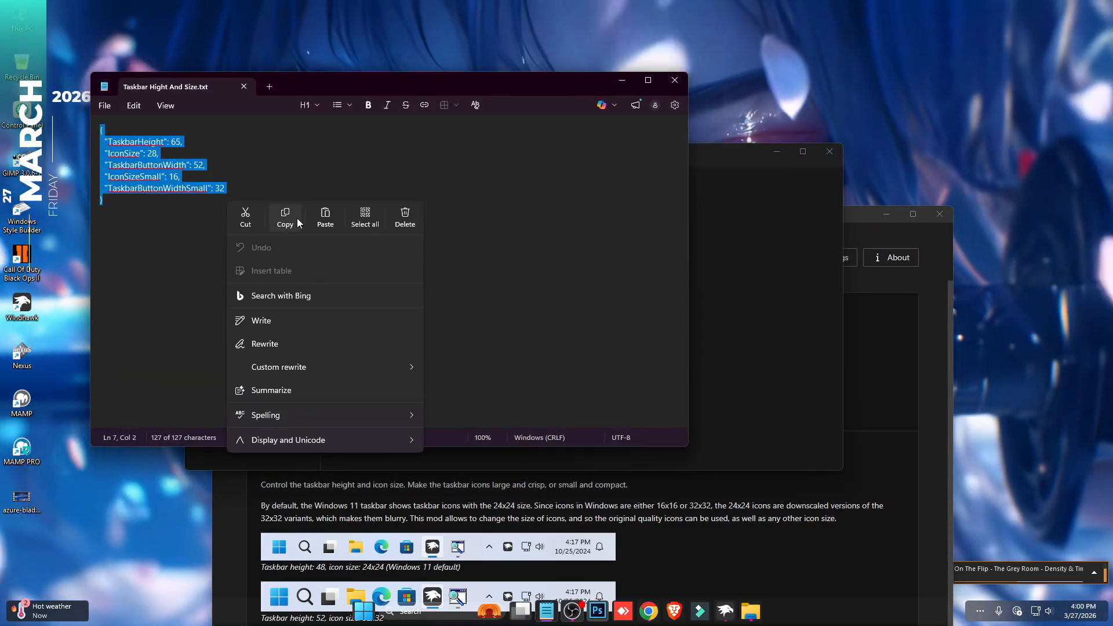
pyautogui.click(297, 218)
pyautogui.click(676, 81)
pyautogui.click(830, 152)
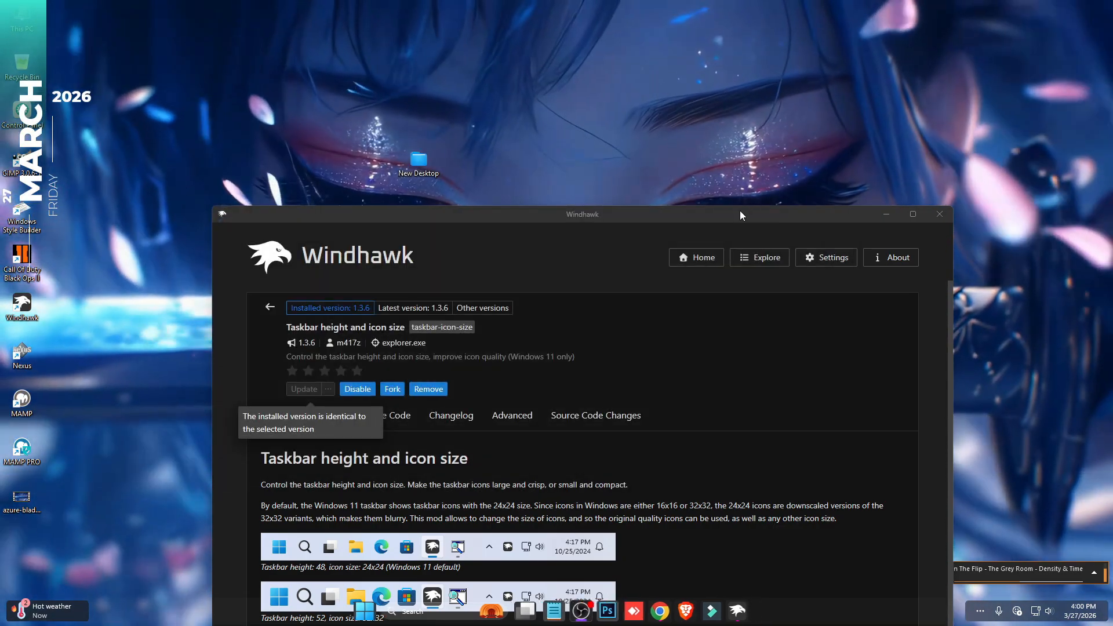
# - Replace the Taskbar height and icon size mod's advanced settings with the copied text and save them
pyautogui.moveTo(740, 210); pyautogui.dragTo(708, 48)
pyautogui.click(518, 227)
pyautogui.scroll(-2, 511, 309)
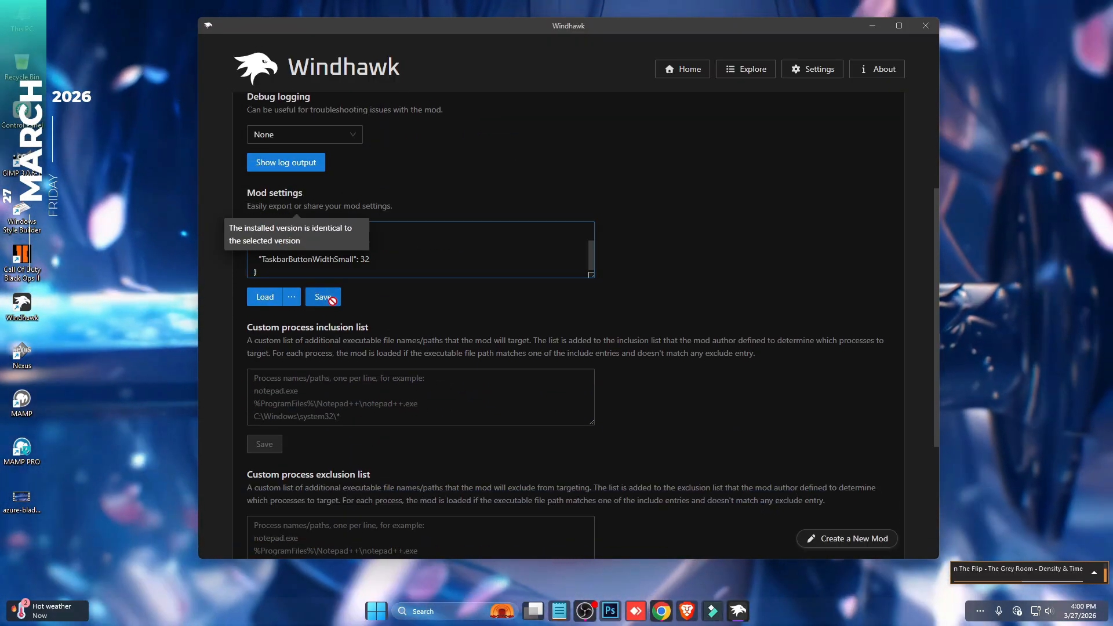
pyautogui.scroll(2, 530, 371)
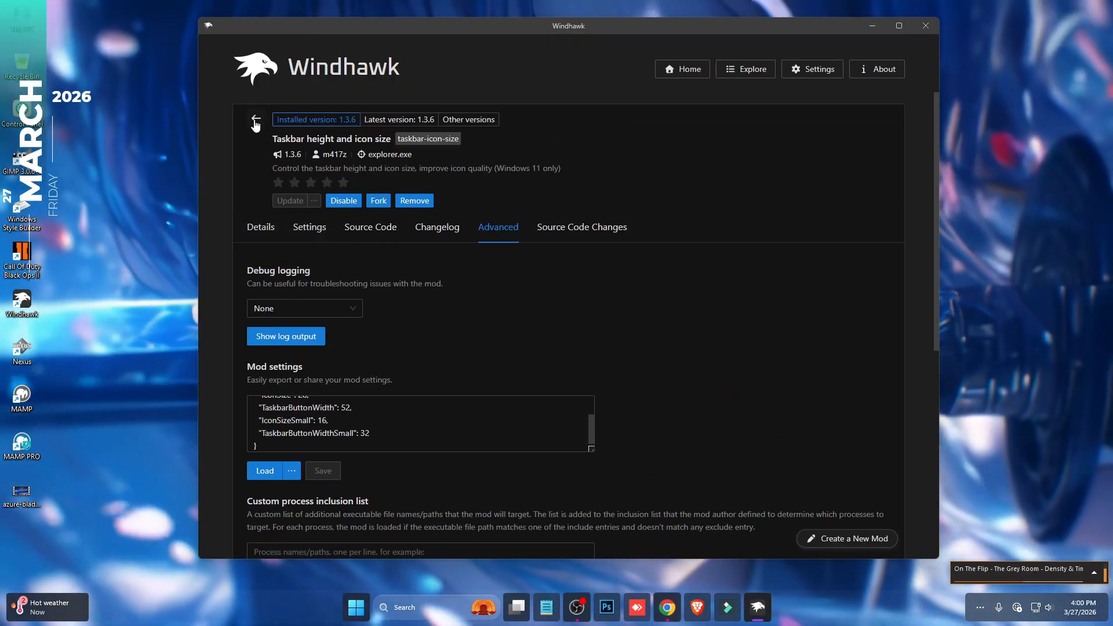
# - Search Windhawk's mods for "Dock", install Taskbar Dock Animation accepting the risk, and close Windhawk
pyautogui.click(256, 123)
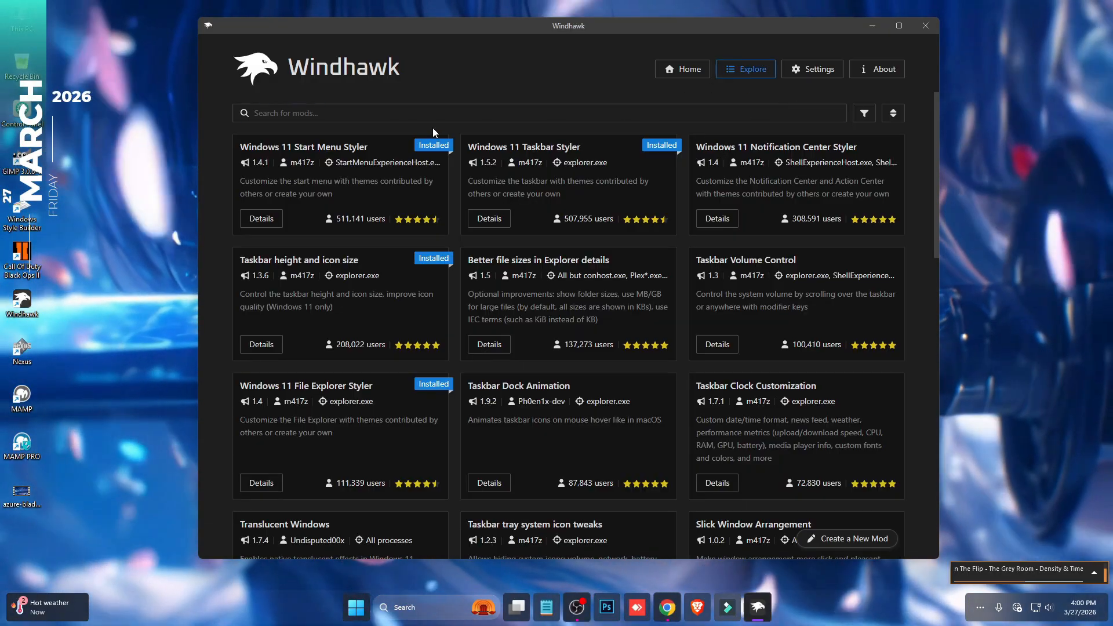
pyautogui.click(432, 118)
pyautogui.write('D')
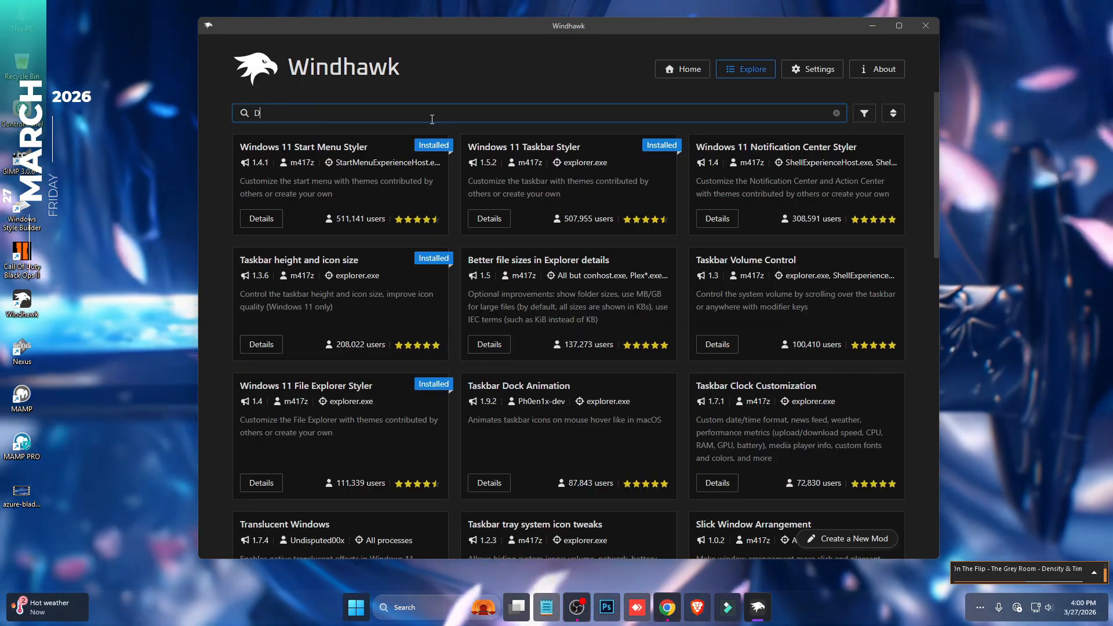
pyautogui.write('ock')
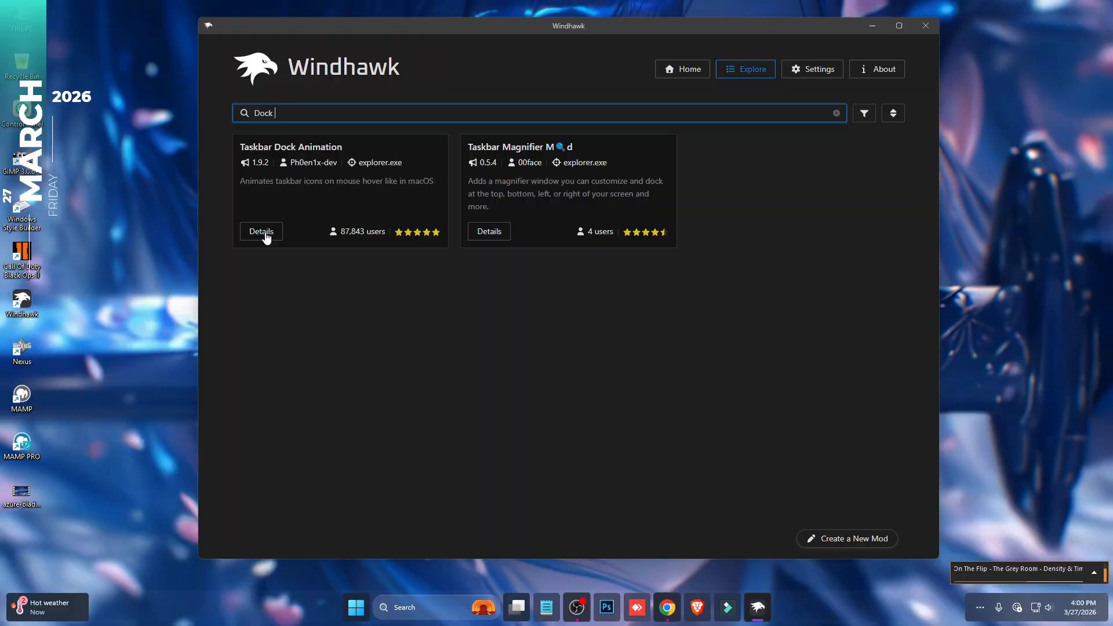
pyautogui.click(261, 231)
pyautogui.click(288, 167)
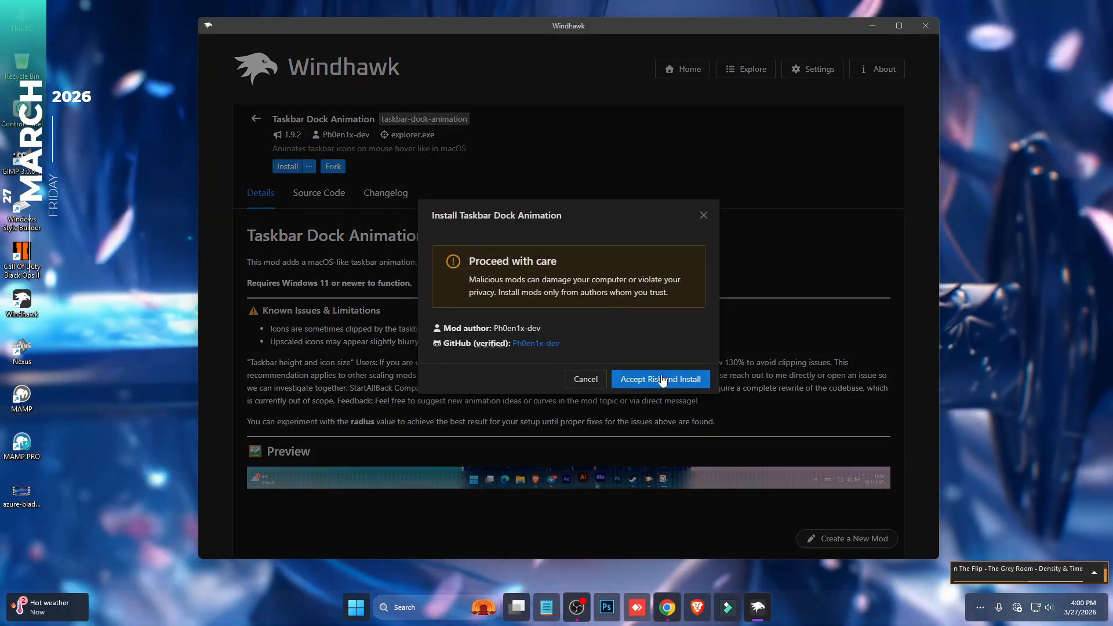
pyautogui.click(694, 383)
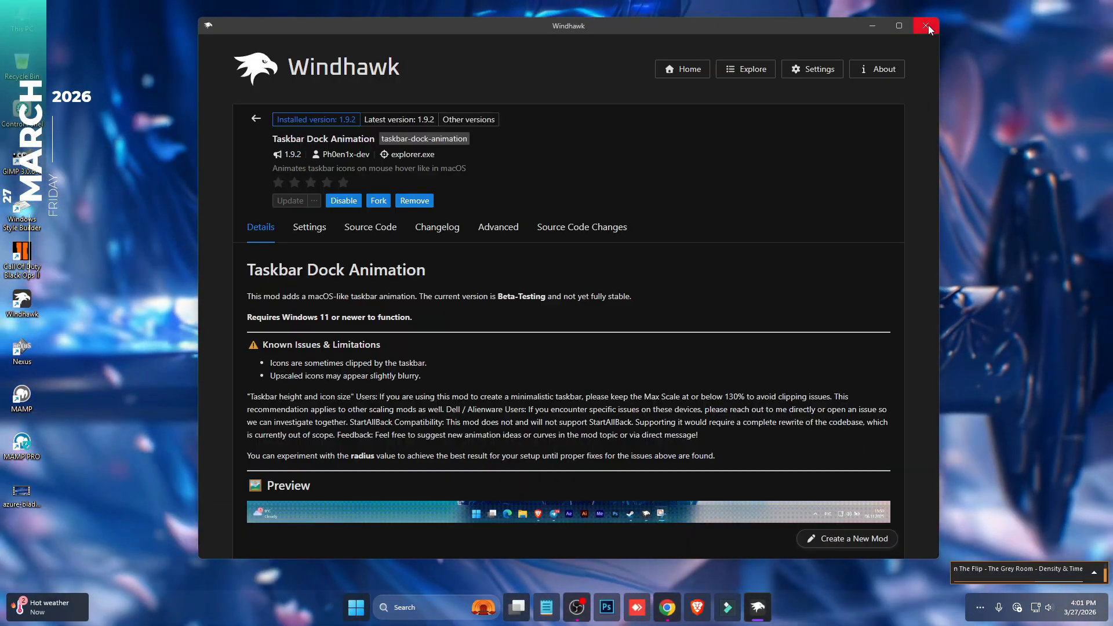
pyautogui.click(927, 26)
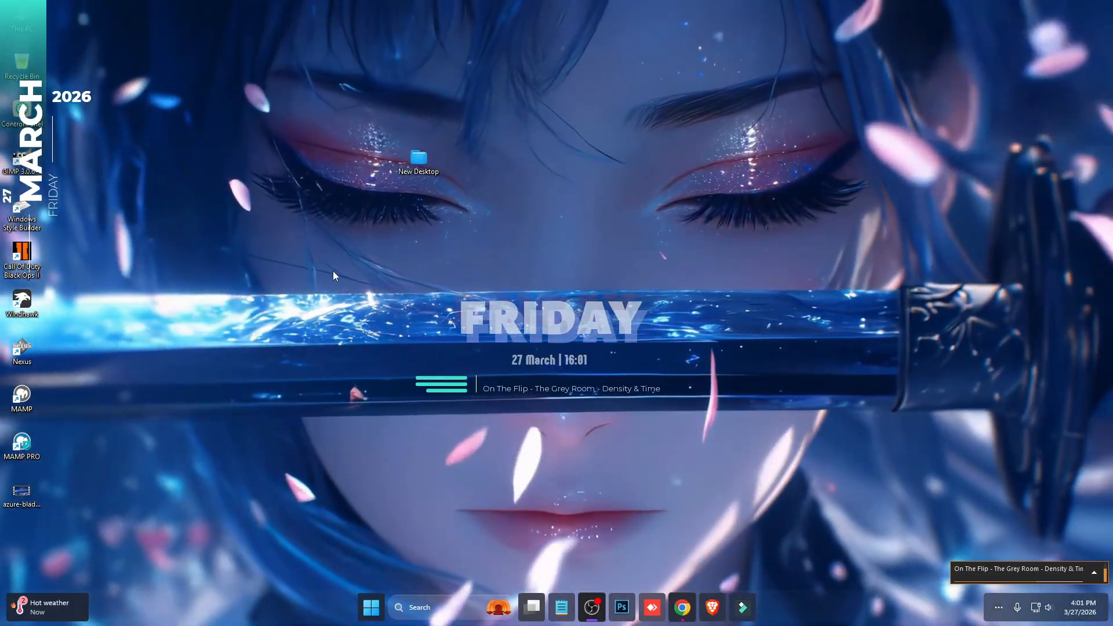
# - Hide all desktop icons
pyautogui.rightClick(225, 189)
pyautogui.moveTo(261, 196)
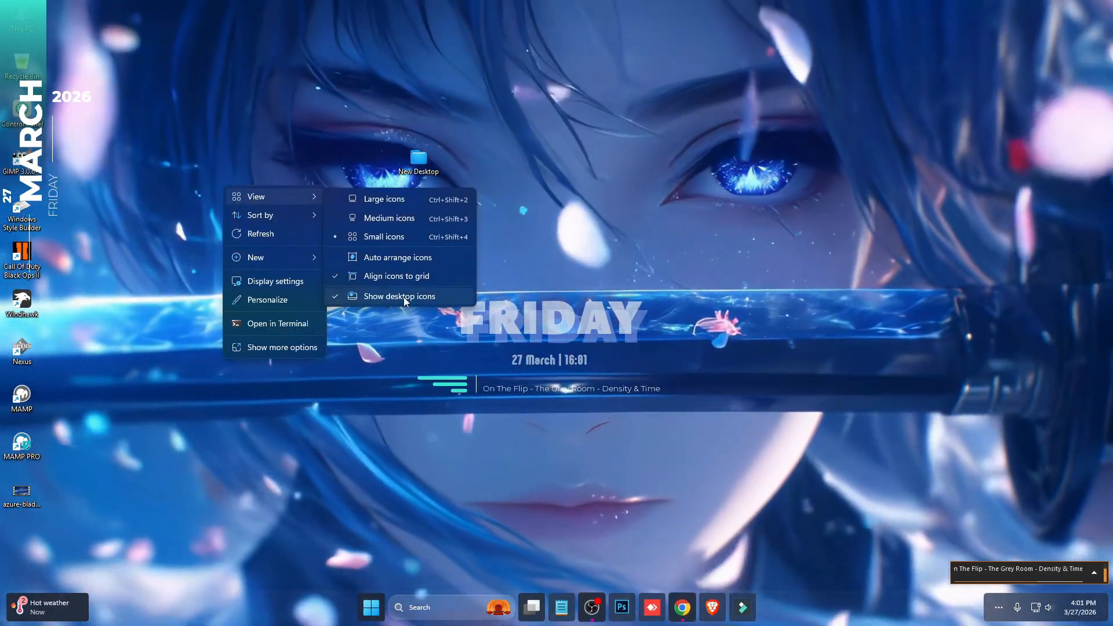
pyautogui.click(403, 297)
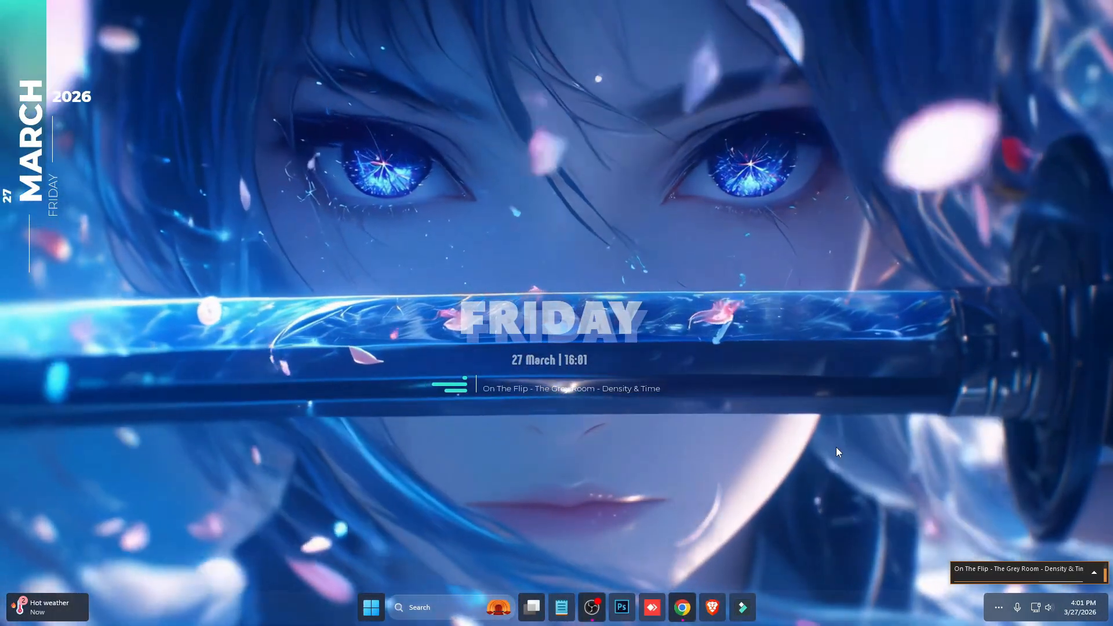